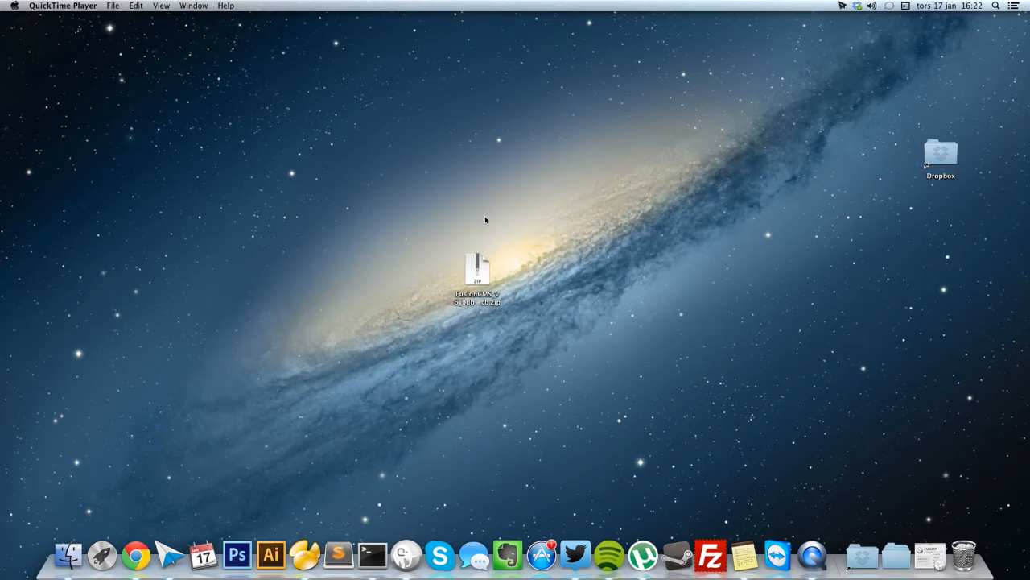
# Unzip the FusionCMS archive and open the extracted folder beside the htdocs folder.
pyautogui.doubleClick(480, 268)
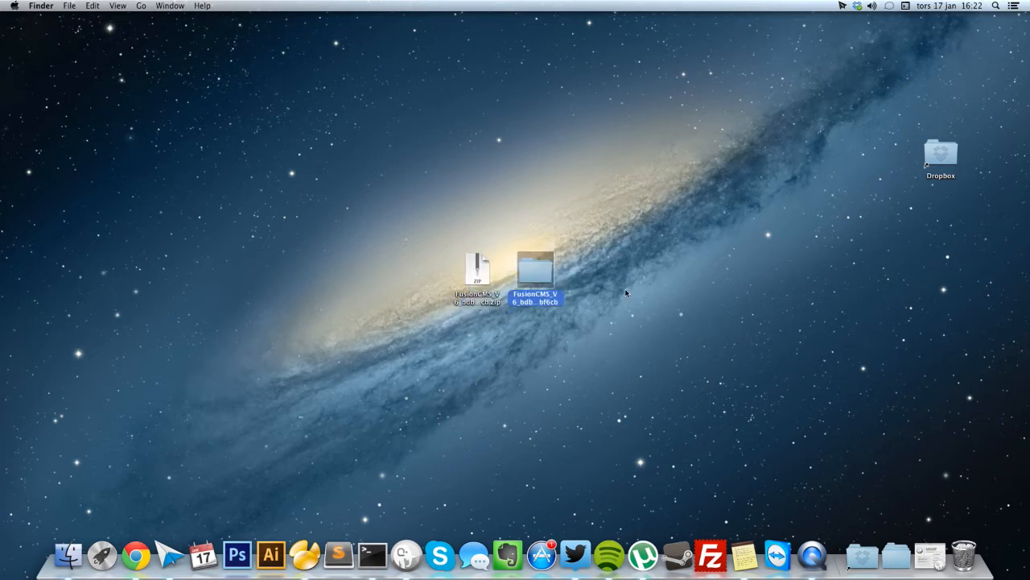
pyautogui.doubleClick(537, 282)
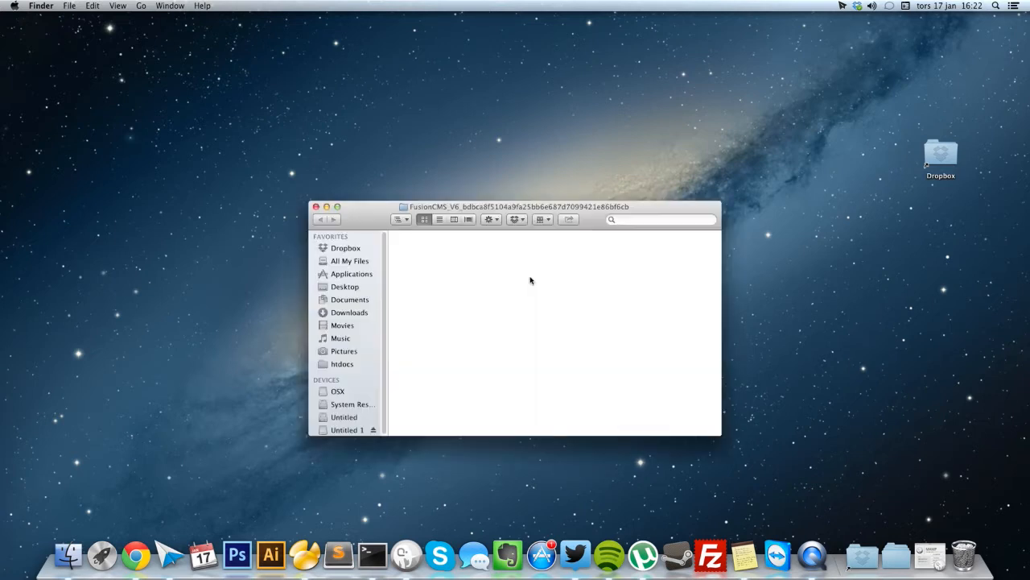
pyautogui.moveTo(552, 207); pyautogui.dragTo(319, 173)
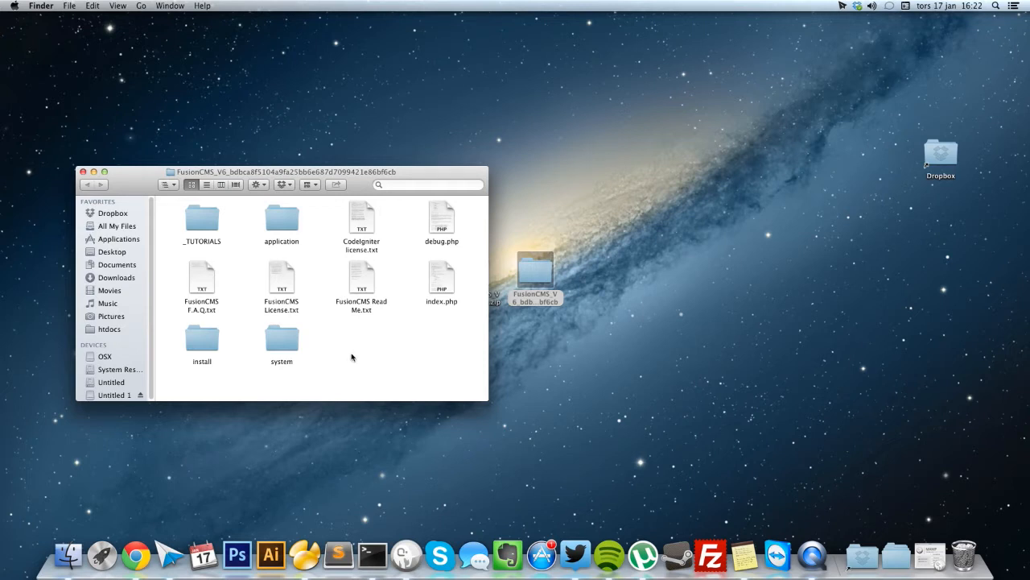
pyautogui.click(72, 543)
pyautogui.moveTo(578, 180); pyautogui.dragTo(723, 166)
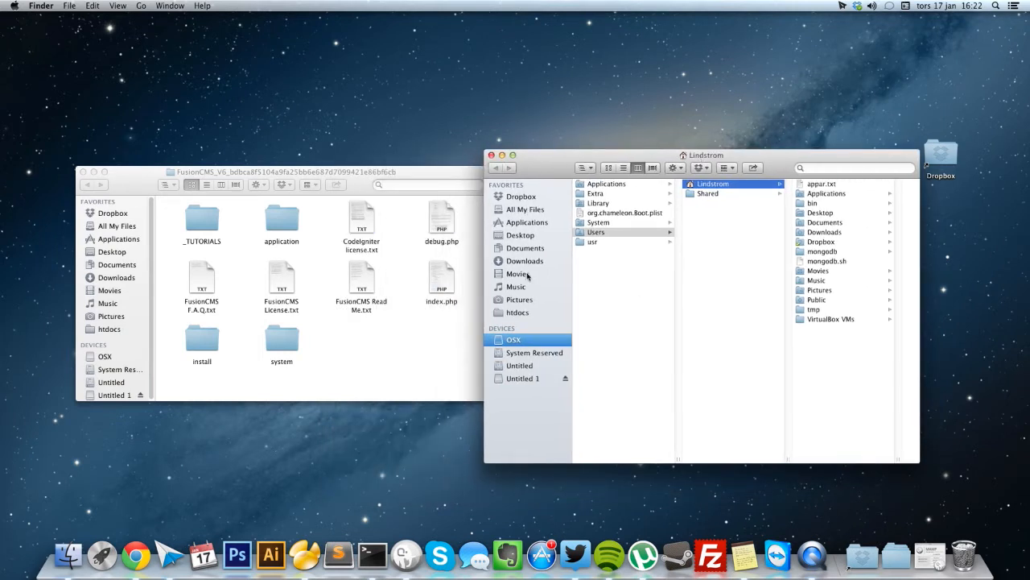
pyautogui.click(519, 314)
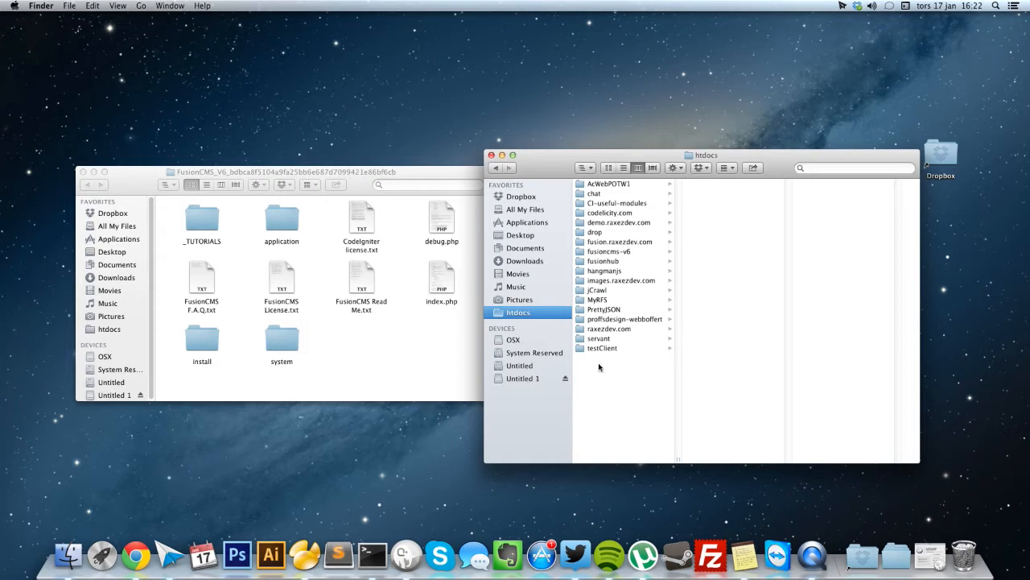
# Create a FusionCMS folder in htdocs and move all ten extracted files into it.
pyautogui.moveTo(472, 354); pyautogui.dragTo(288, 265)
pyautogui.click(612, 397)
pyautogui.rightClick(607, 382)
pyautogui.click(611, 384)
pyautogui.write('FusionCMS')
pyautogui.press('Return')
pyautogui.click(474, 370)
pyautogui.moveTo(473, 370); pyautogui.dragTo(719, 213)
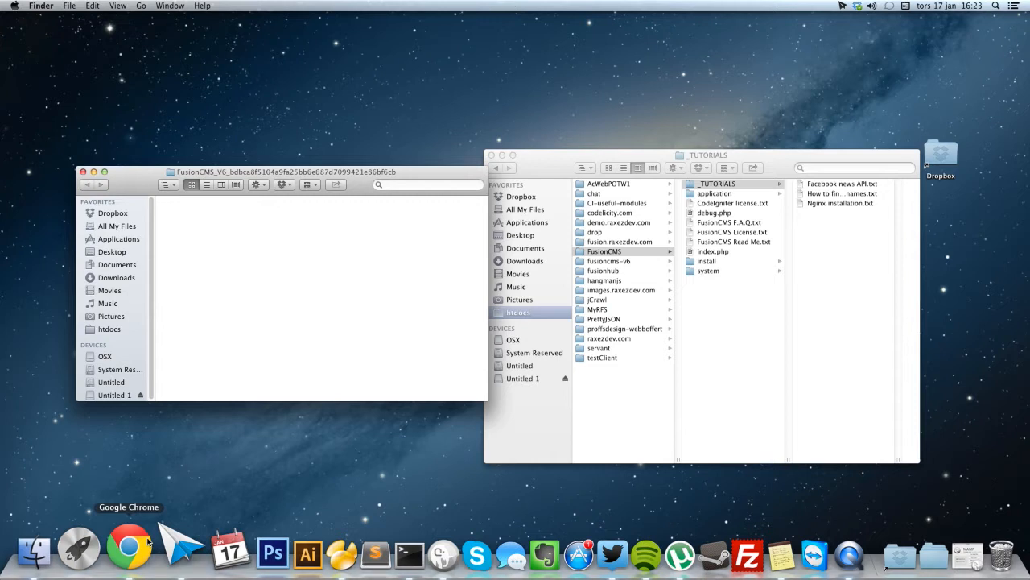
# Load localhost/FusionCMS in Chrome and start the installer.
pyautogui.click(169, 490)
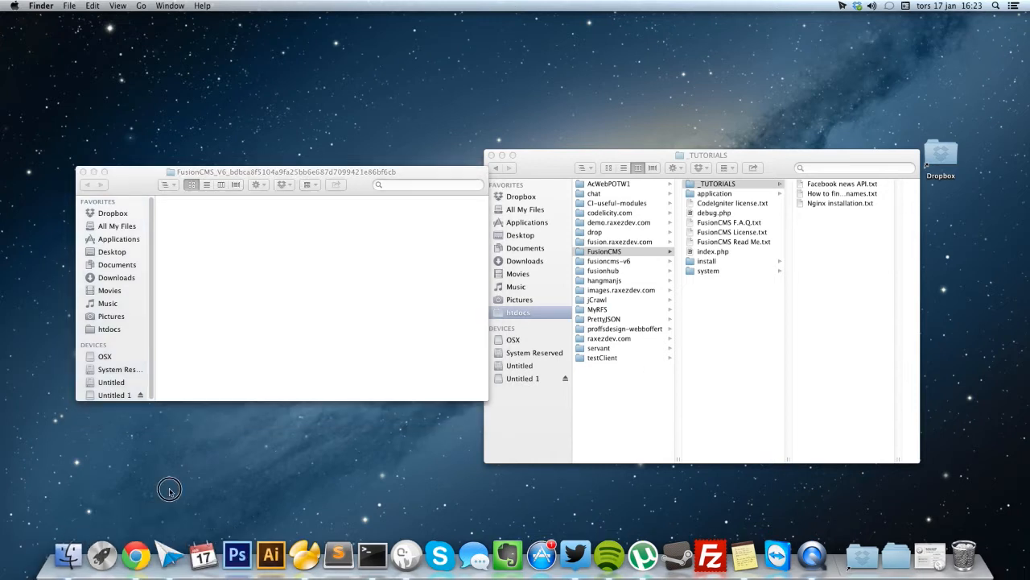
pyautogui.click(138, 552)
pyautogui.write('localhost/FusionCMS')
pyautogui.press('Return')
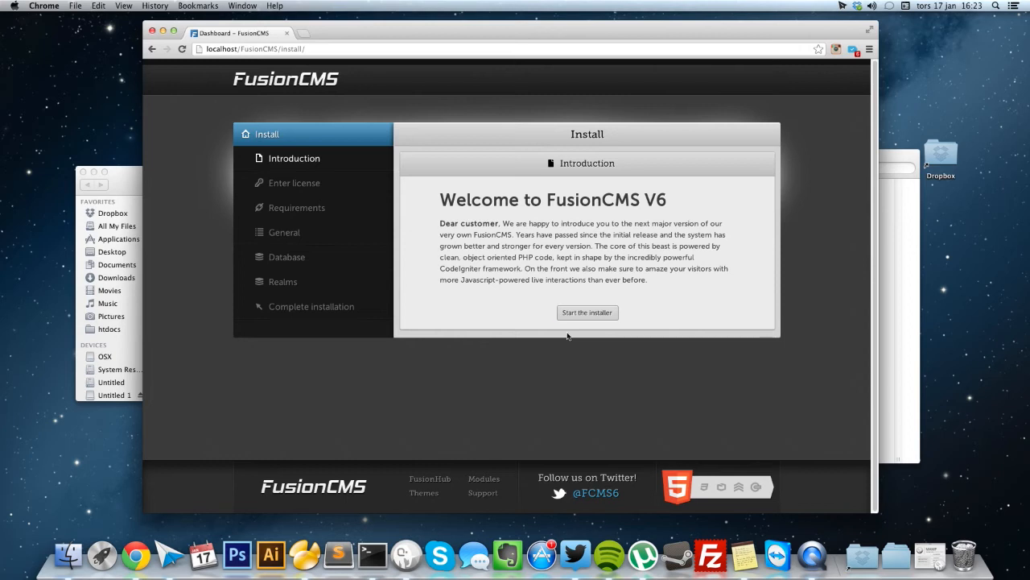
pyautogui.click(587, 313)
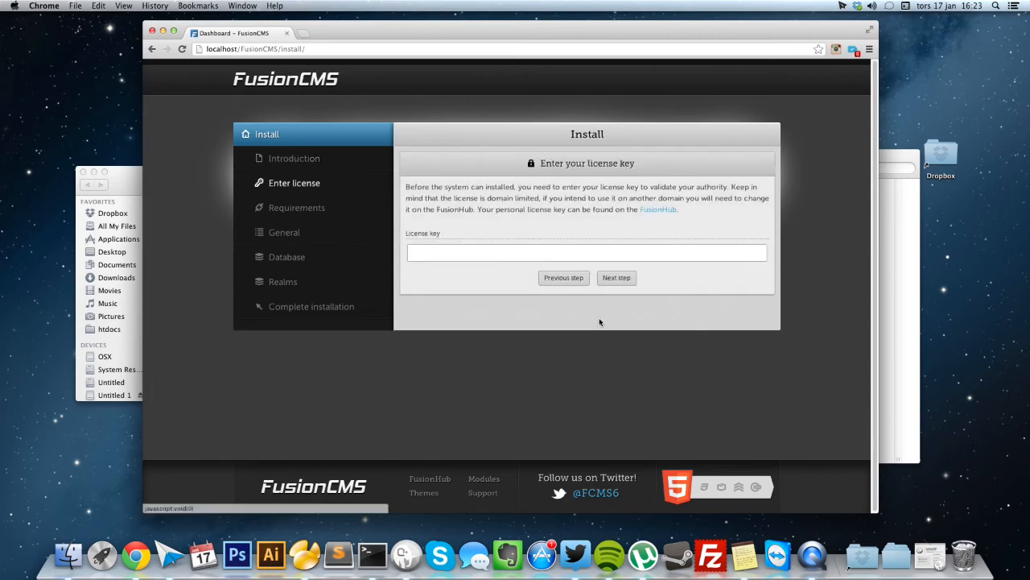
# Paste the licence key from Notes into the installer's licence field.
pyautogui.press('super+Tab')
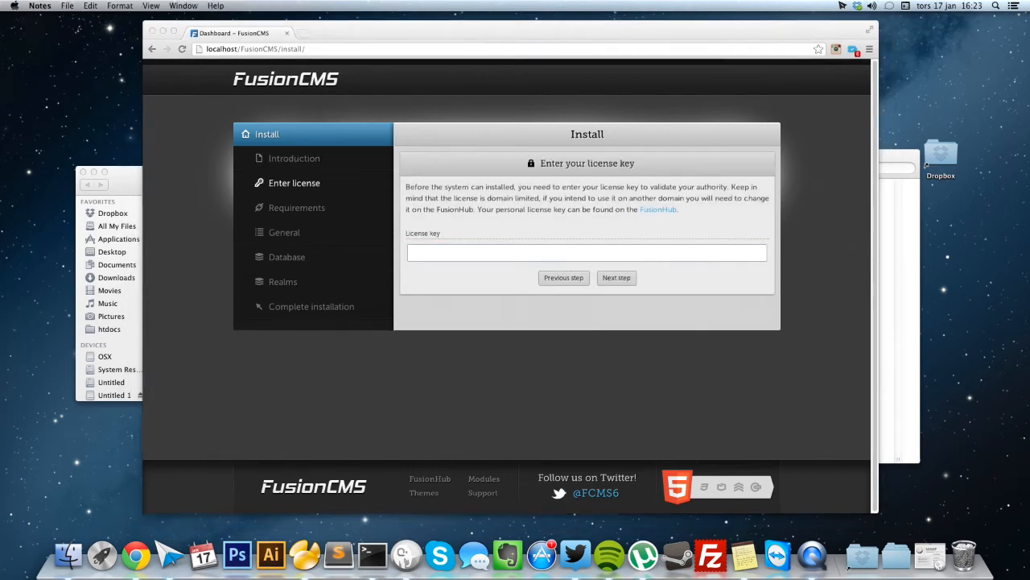
pyautogui.click(636, 254)
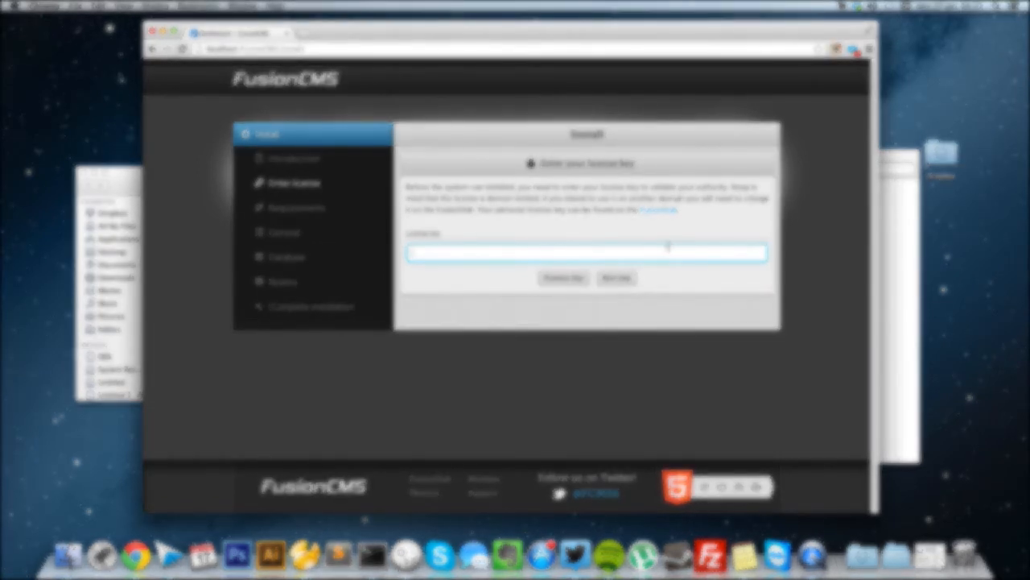
pyautogui.press('super+v')
# Submit the licence key and review the Server requirements note about the httpd.conf location.
pyautogui.click(625, 276)
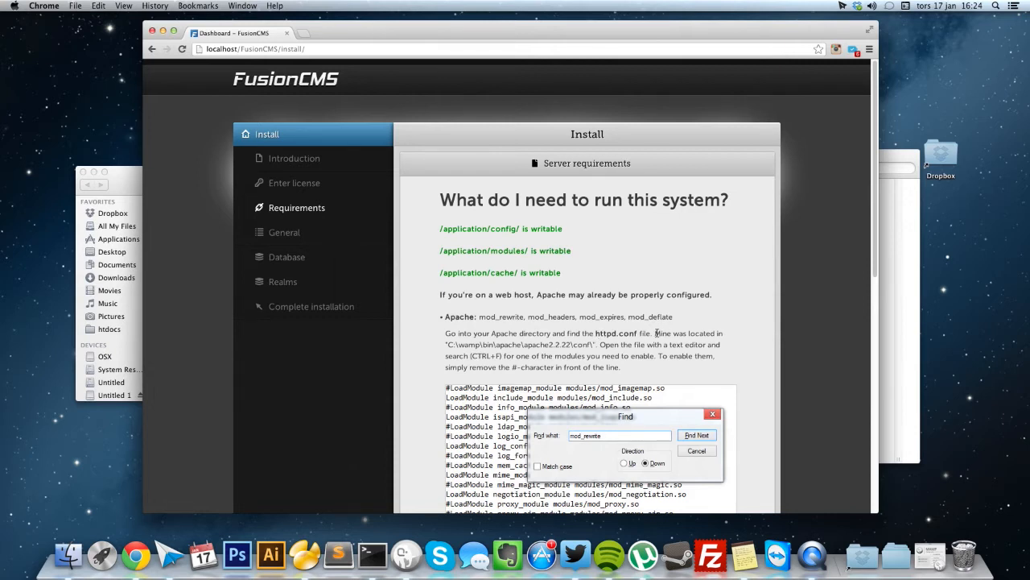
pyautogui.moveTo(657, 333); pyautogui.dragTo(594, 344)
pyautogui.click(646, 357)
pyautogui.scroll(-3, 632, 357)
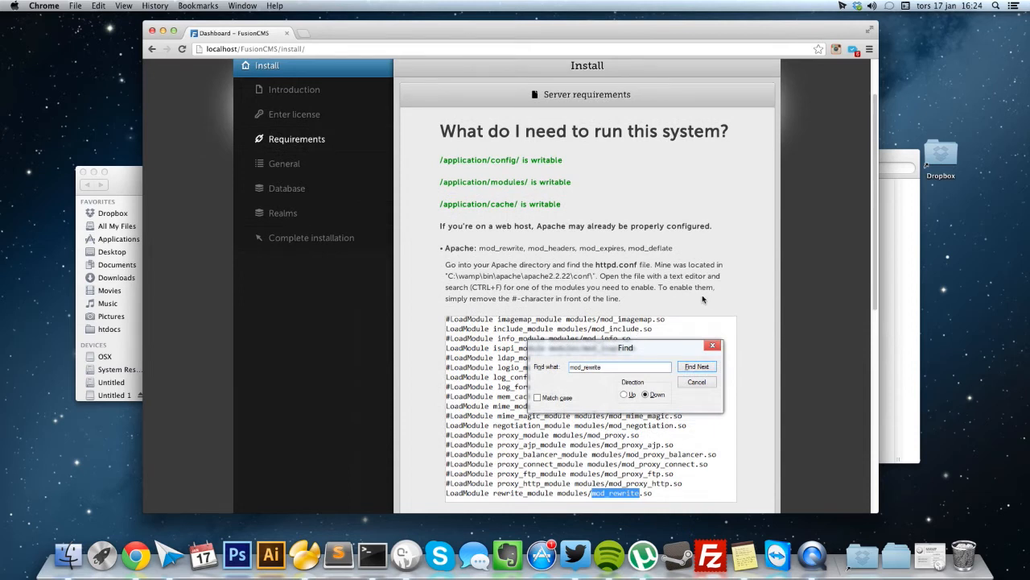
pyautogui.scroll(-3, 672, 312)
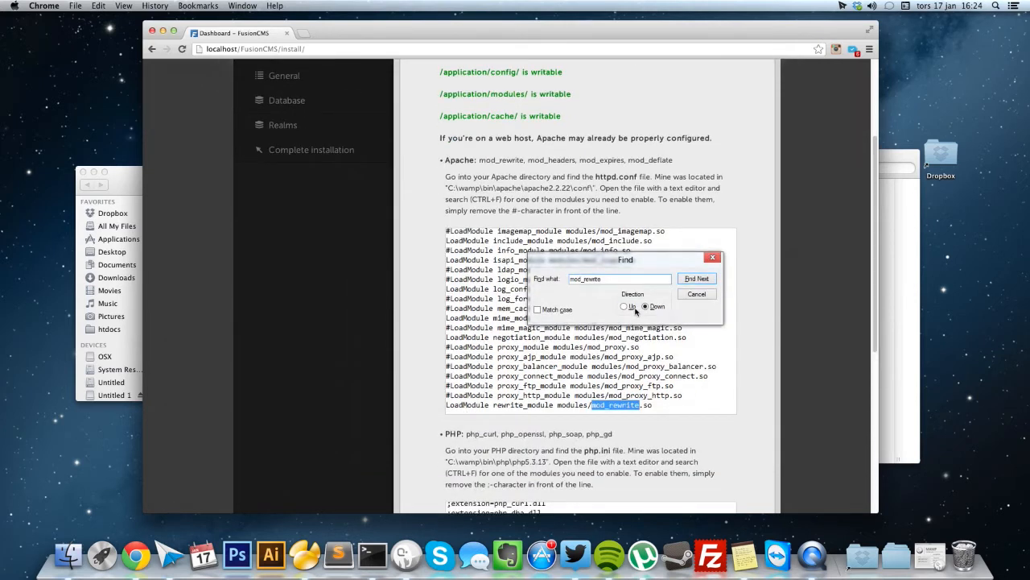
pyautogui.doubleClick(486, 159)
pyautogui.click(455, 427)
pyautogui.scroll(-5, 449, 381)
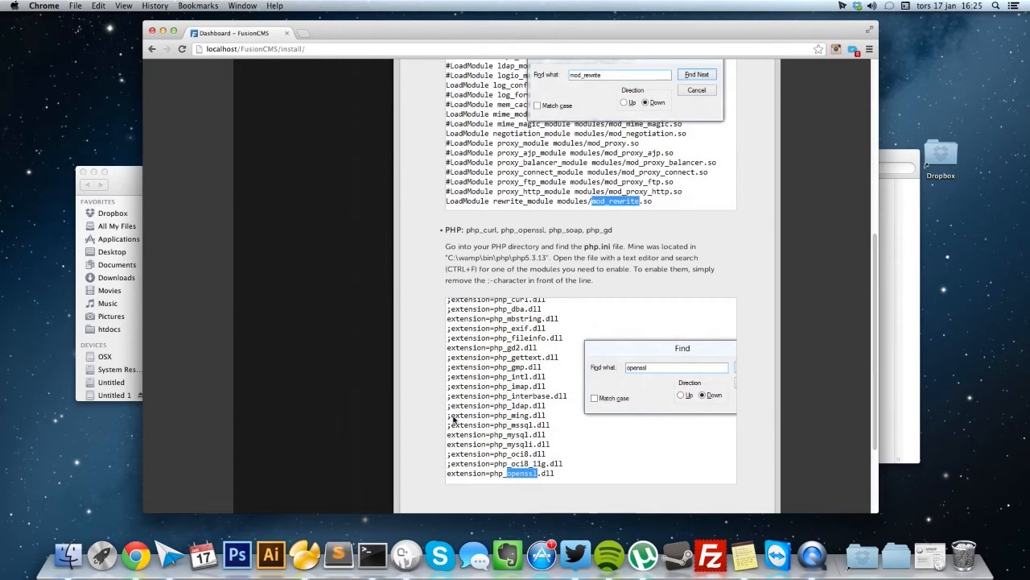
pyautogui.scroll(-3, 551, 420)
pyautogui.scroll(10, 544, 408)
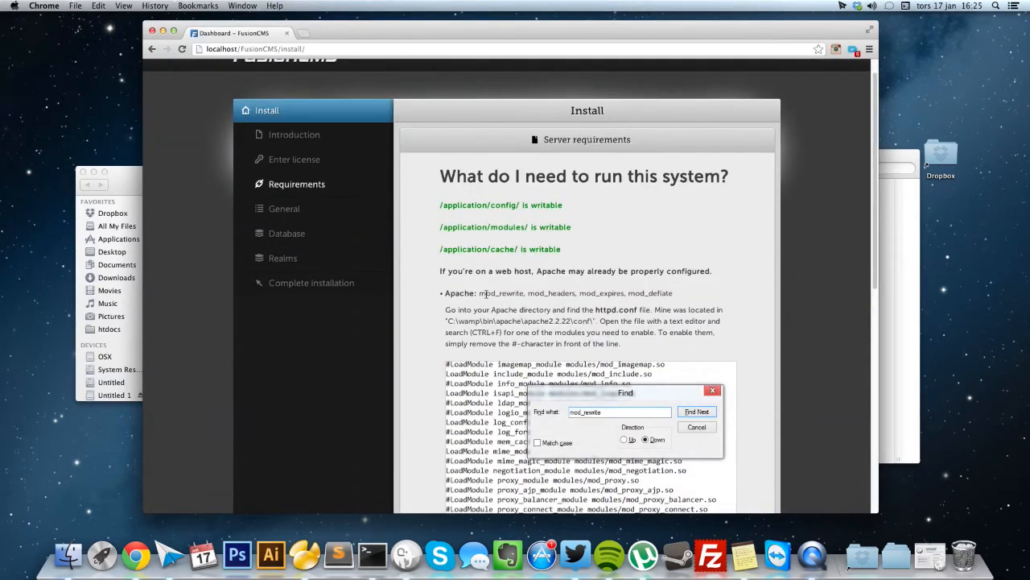
pyautogui.moveTo(480, 293); pyautogui.dragTo(676, 294)
pyautogui.click(676, 293)
pyautogui.scroll(-5, 676, 294)
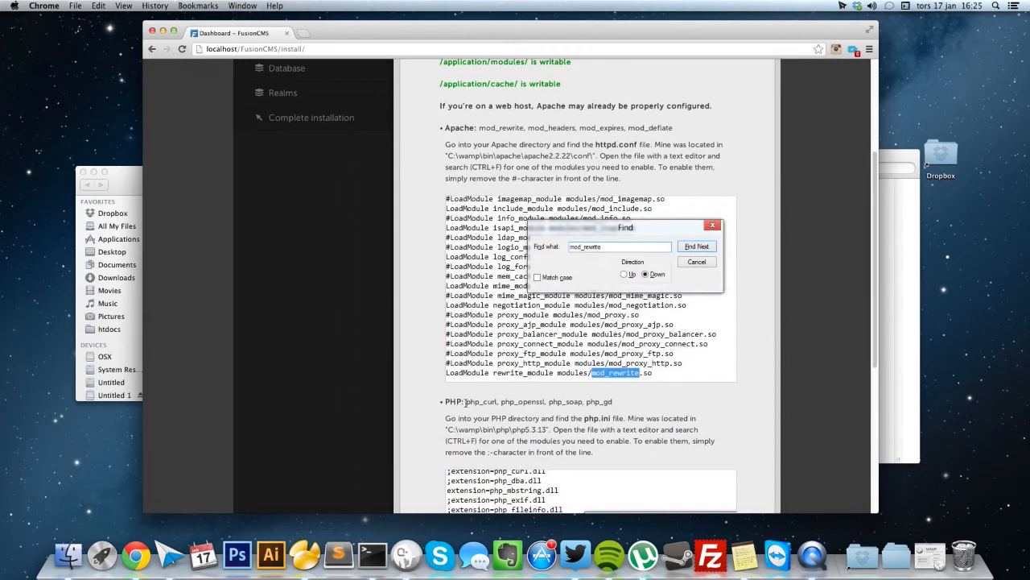
pyautogui.moveTo(467, 401); pyautogui.dragTo(619, 402)
pyautogui.click(620, 404)
pyautogui.scroll(5, 620, 404)
pyautogui.scroll(-3, 619, 404)
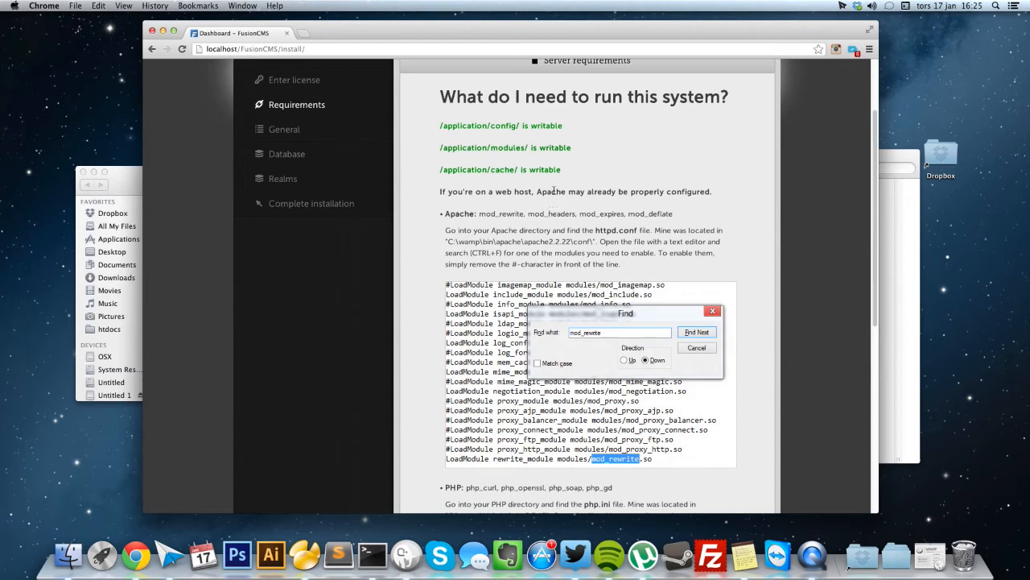
pyautogui.moveTo(562, 172); pyautogui.dragTo(438, 124)
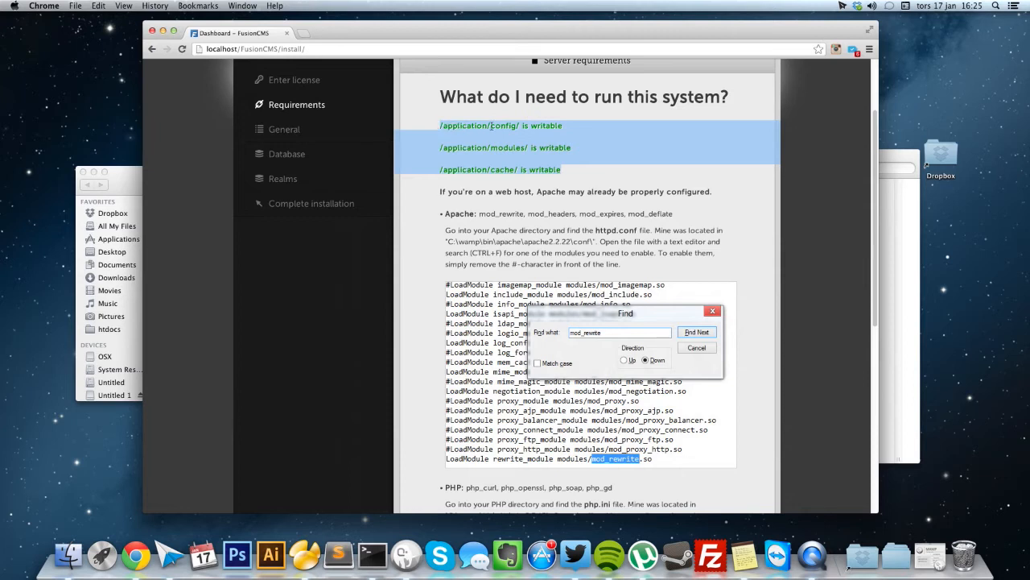
pyautogui.click(550, 143)
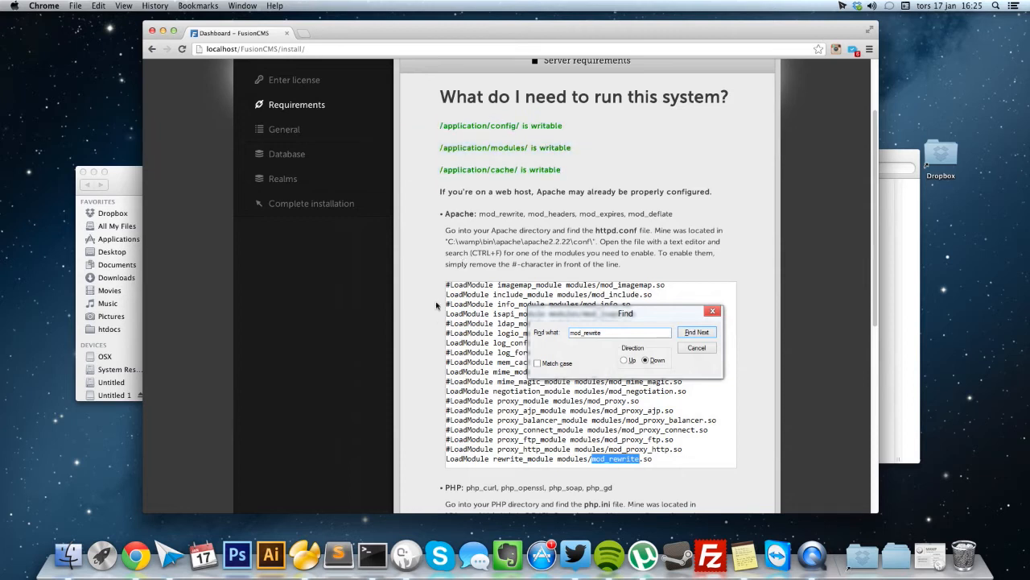
# Change the Terminal directory to /Applications/MAMP/htdocs/FusionCMS/ and return to Chrome.
pyautogui.click(382, 554)
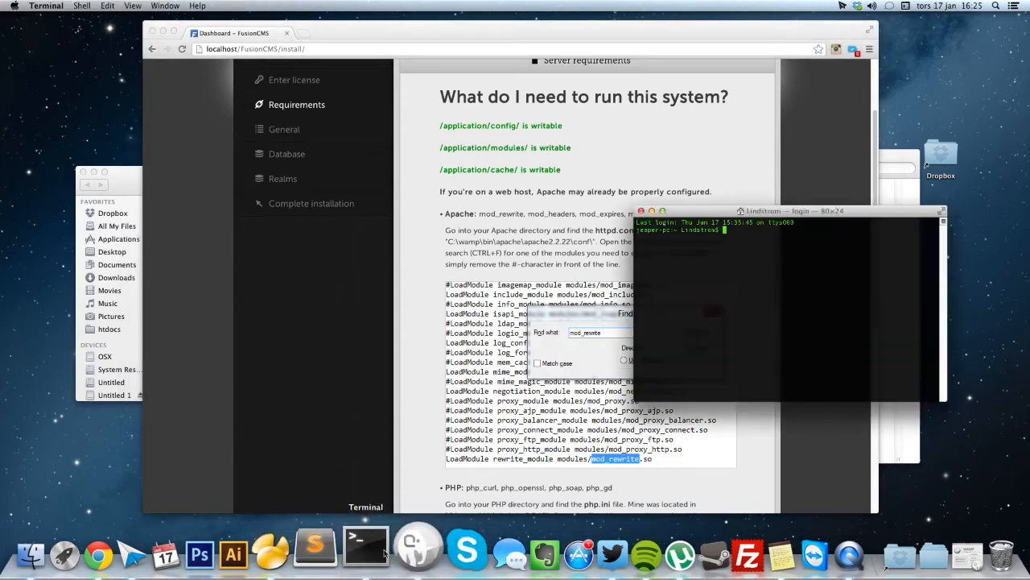
pyautogui.write('cd /Applications/M')
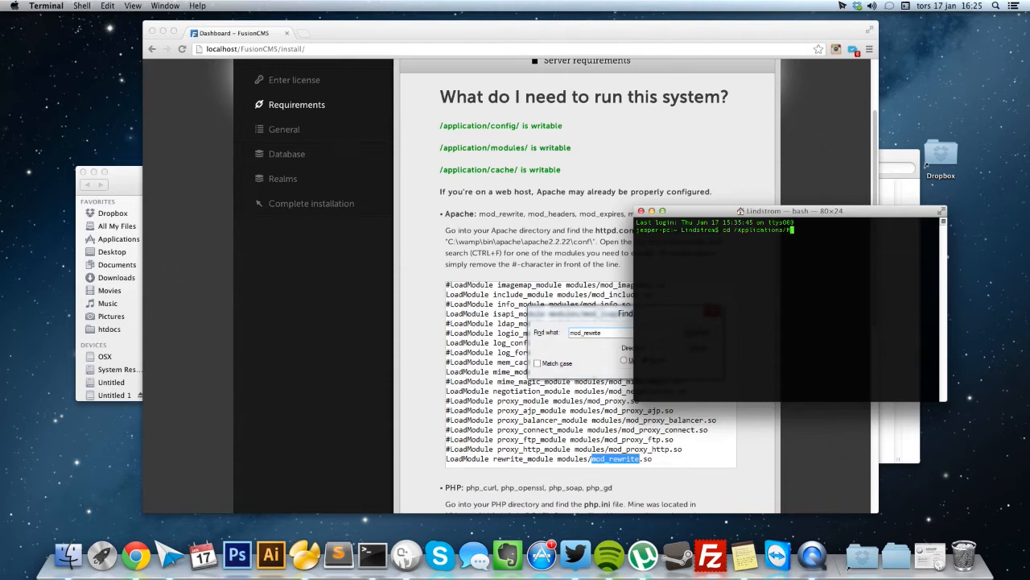
pyautogui.write('AMP/htdocs/fusion')
pyautogui.press('Tab')
pyautogui.press('BackSpace')
pyautogui.press('BackSpace')
pyautogui.press('BackSpace')
pyautogui.press('BackSpace')
pyautogui.press('BackSpace')
pyautogui.press('BackSpace')
pyautogui.press('BackSpace')
pyautogui.press('BackSpace')
pyautogui.press('BackSpace')
pyautogui.press('BackSpace')
pyautogui.press('BackSpace')
pyautogui.press('BackSpace')
pyautogui.press('BackSpace')
pyautogui.write('Fuis')
pyautogui.press('BackSpace')
pyautogui.press('BackSpace')
pyautogui.write('s')
pyautogui.press('Tab')
pyautogui.press('Return')
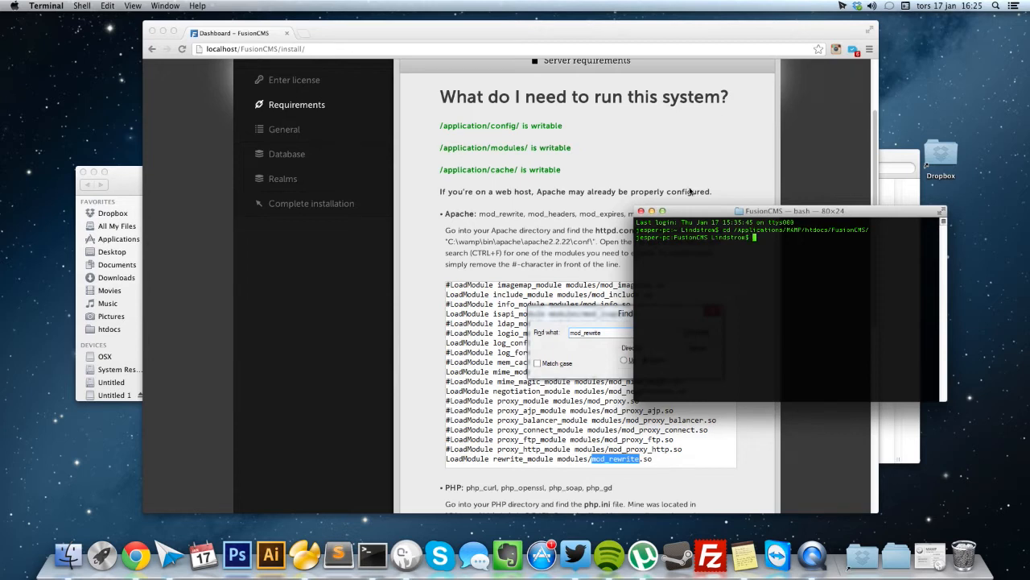
pyautogui.click(575, 208)
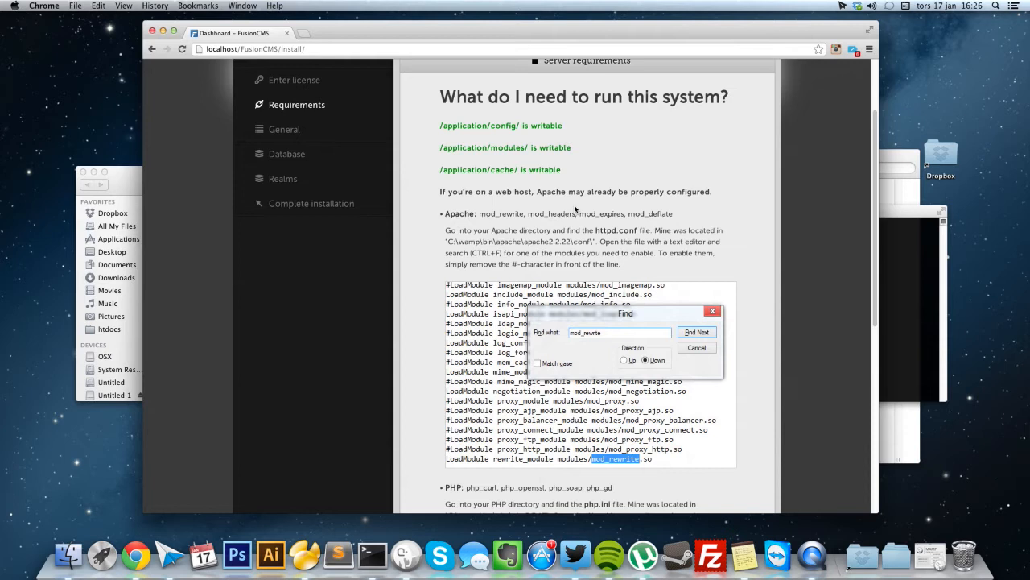
pyautogui.press('super+t')
# Open the FusionCMS FAQ forum at raxezdev.zendesk.com.
pyautogui.write('raxezdev.')
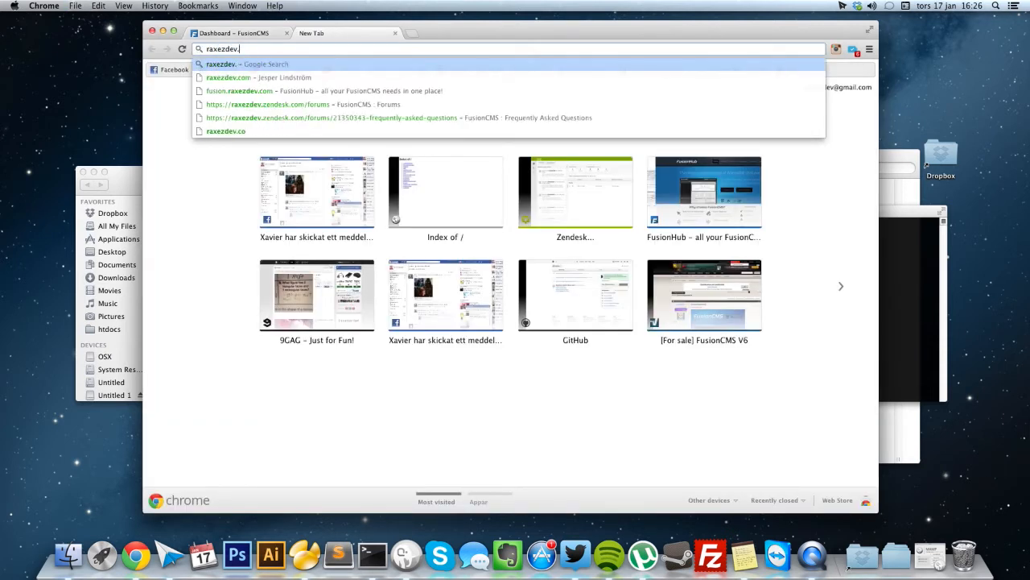
pyautogui.write('zendesk.com')
pyautogui.press('Down')
pyautogui.press('Down')
pyautogui.press('Return')
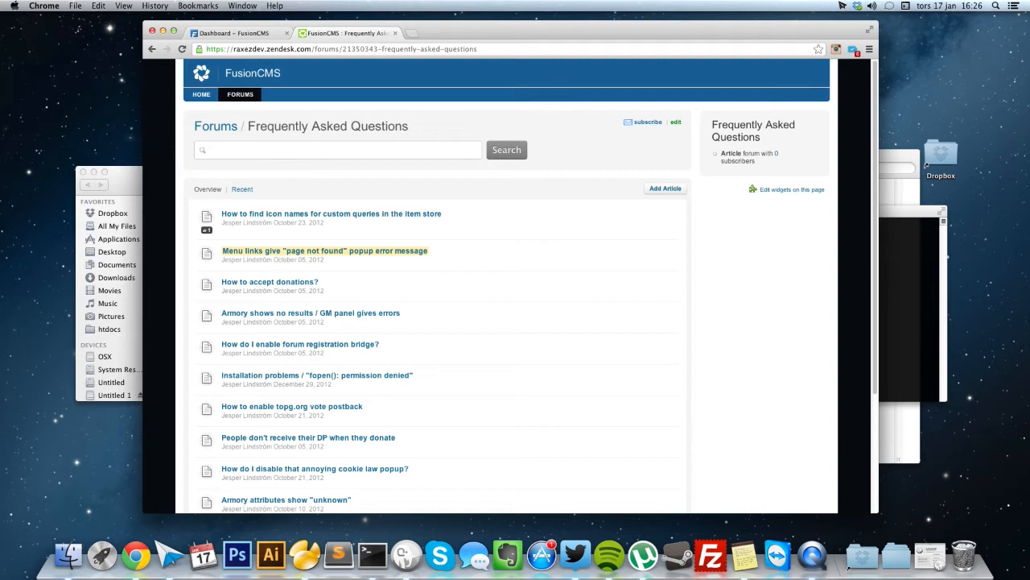
# Check the FusionCMS F.A.Q.txt in _TUTORIALS, then open the fopen() permission denied article.
pyautogui.click(138, 177)
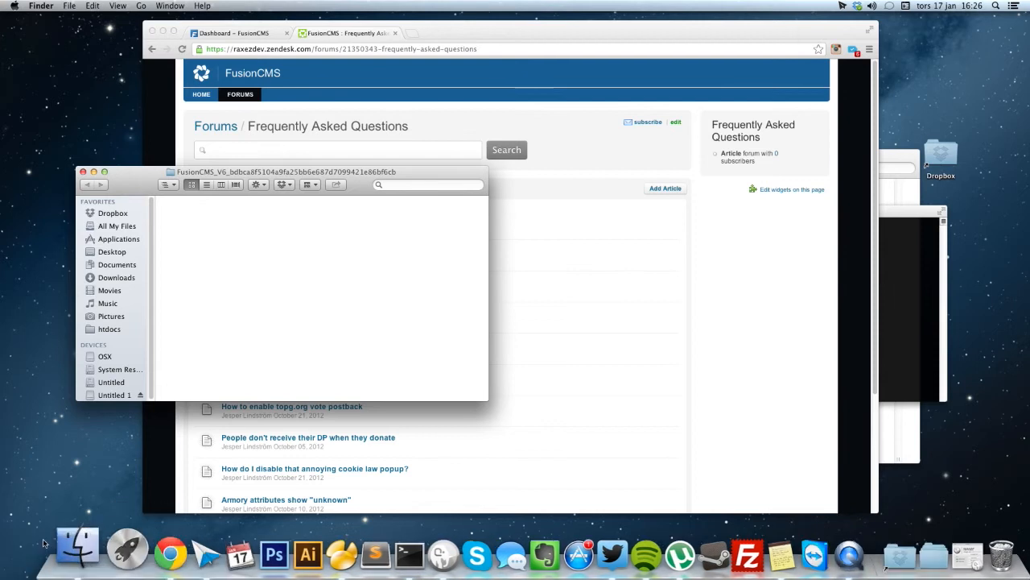
pyautogui.click(68, 555)
pyautogui.click(731, 315)
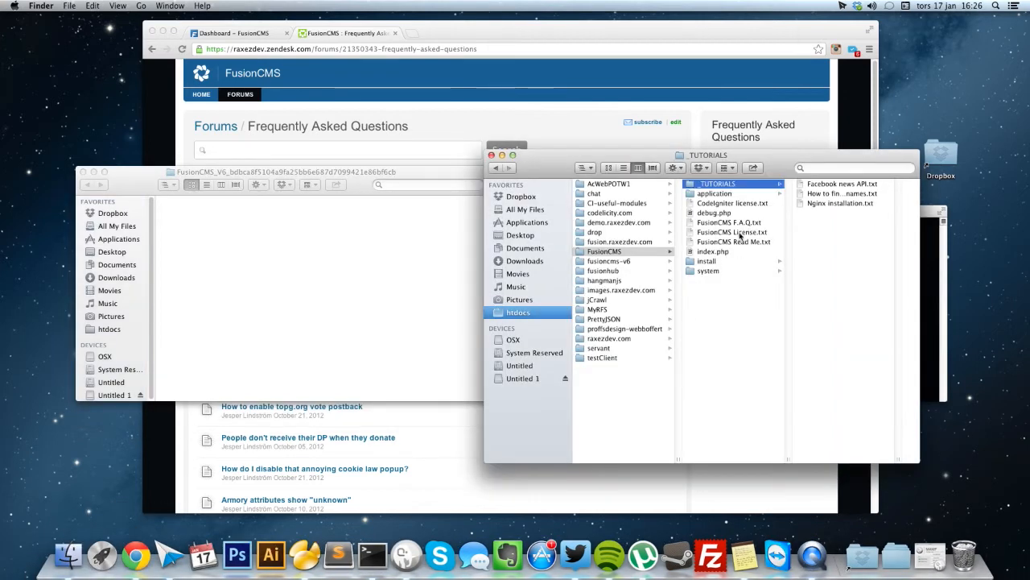
pyautogui.click(738, 224)
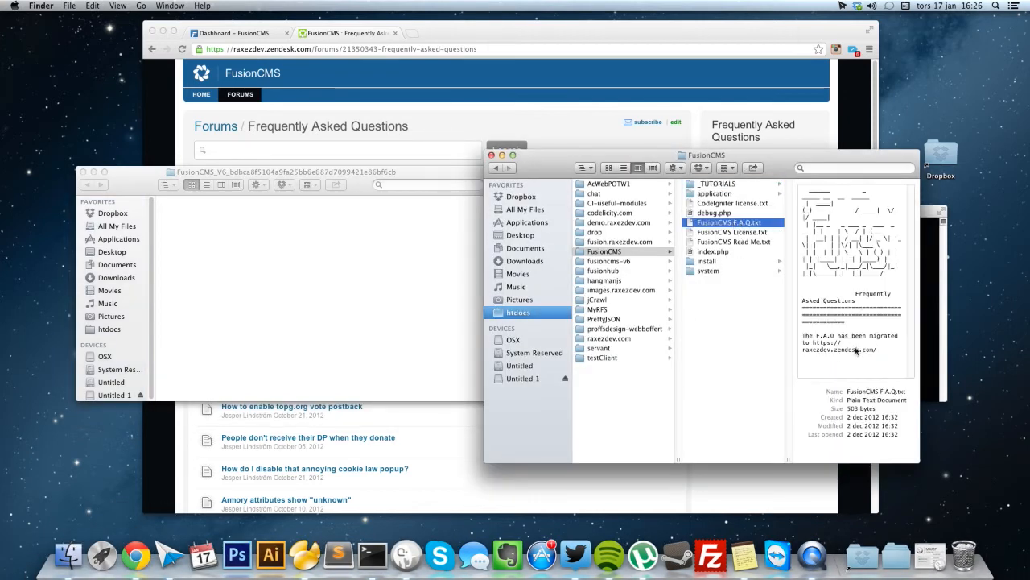
pyautogui.click(396, 132)
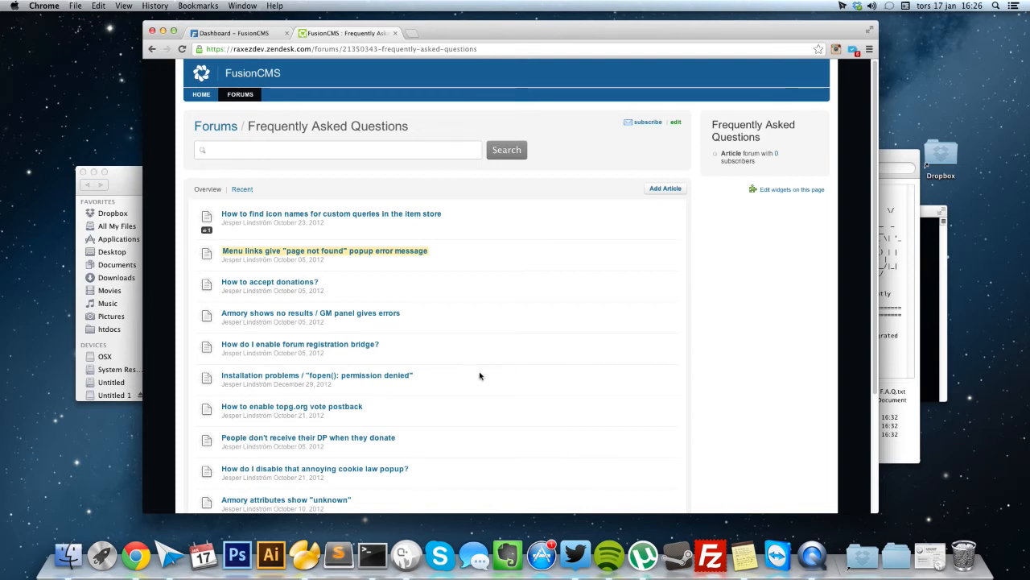
pyautogui.click(409, 375)
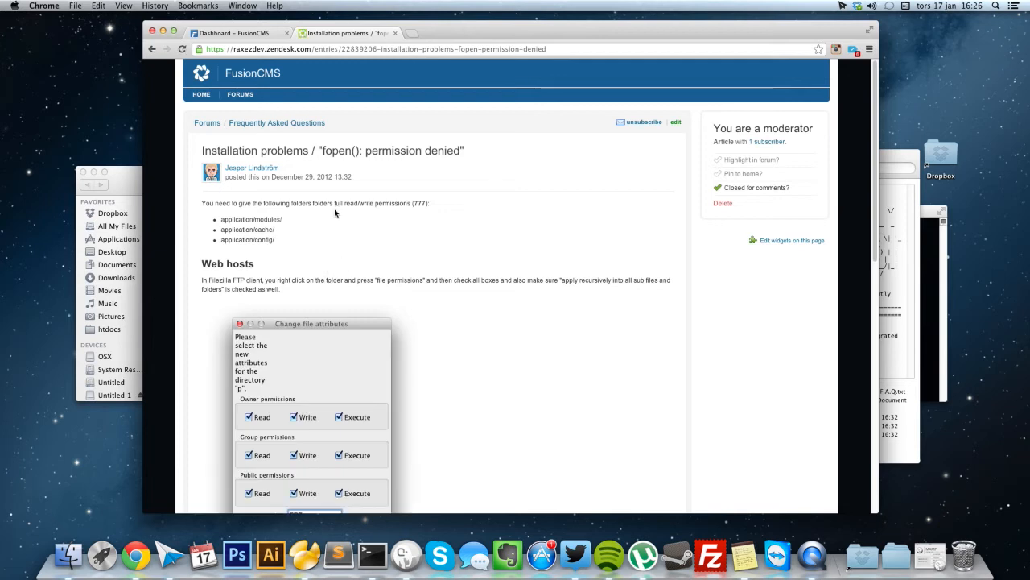
# Scroll the article to its Self-hosted (Linux/OS X) chmod commands and bring Terminal forward.
pyautogui.scroll(-8, 338, 213)
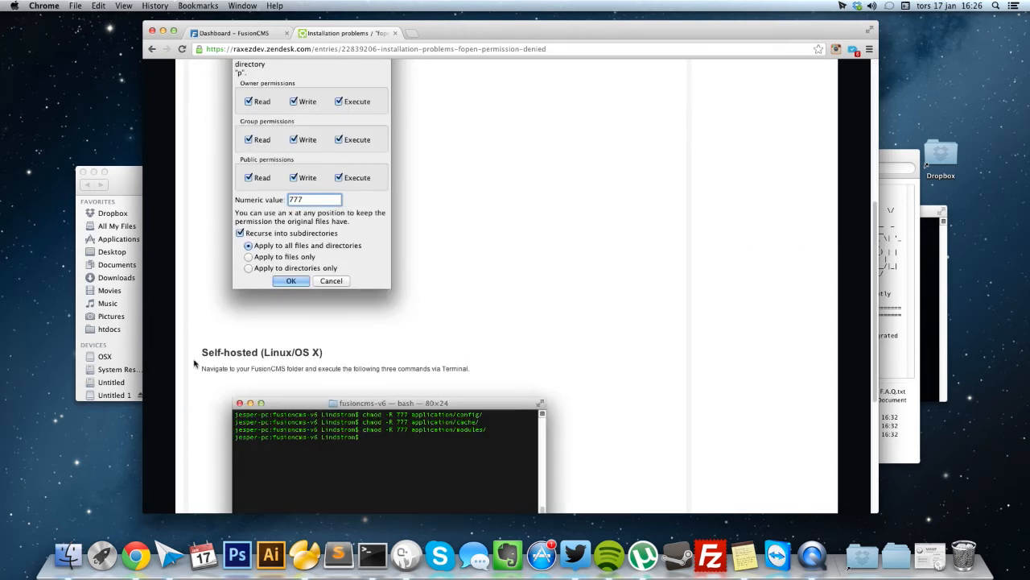
pyautogui.scroll(-4, 233, 354)
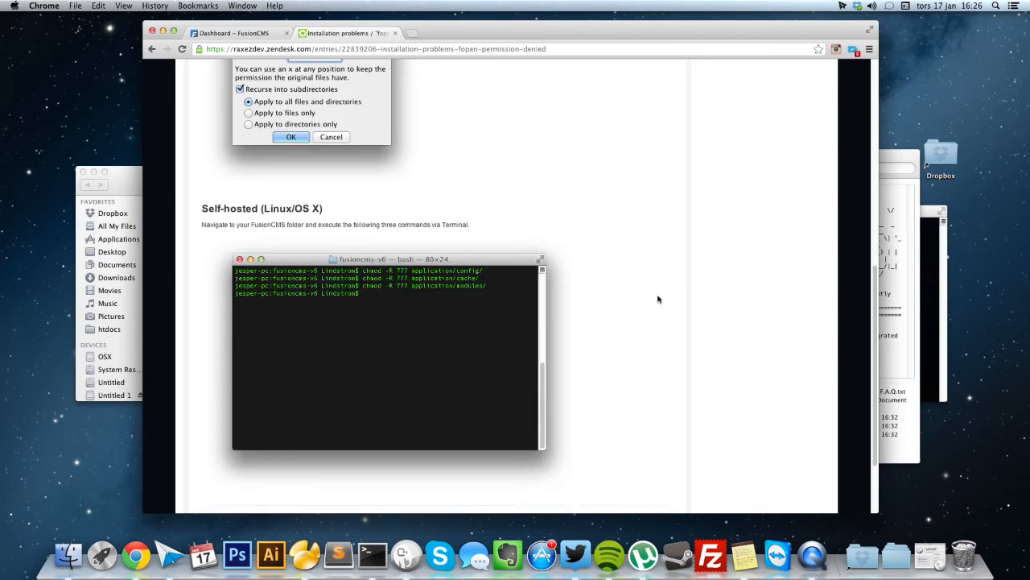
pyautogui.click(931, 307)
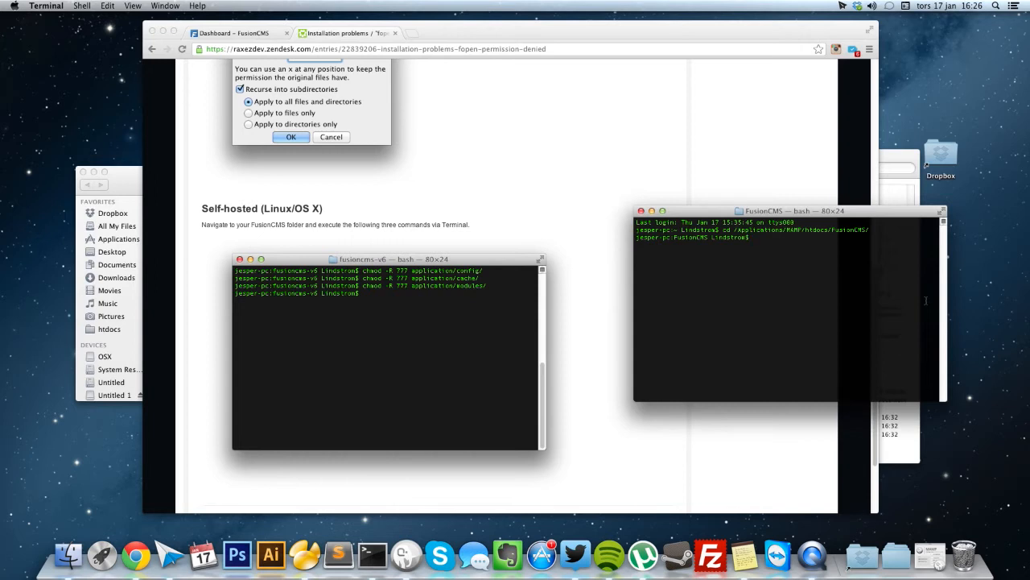
# Run chmod -R 777 on application/config/, cache/ and modules/.
pyautogui.write('chmod -R')
pyautogui.write('777 application/config/')
pyautogui.press('Return')
pyautogui.press('Up')
pyautogui.press('BackSpace')
pyautogui.press('BackSpace')
pyautogui.press('BackSpace')
pyautogui.press('BackSpace')
pyautogui.press('BackSpace')
pyautogui.press('BackSpace')
pyautogui.press('BackSpace')
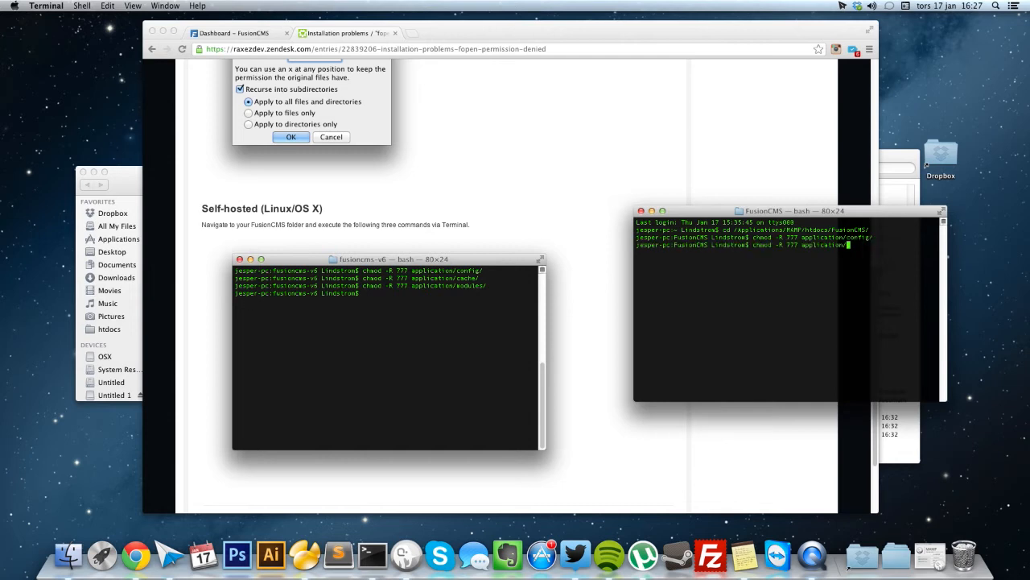
pyautogui.write('cache/')
pyautogui.press('Return')
pyautogui.press('Up')
pyautogui.press('BackSpace')
pyautogui.press('BackSpace')
pyautogui.press('BackSpace')
pyautogui.press('BackSpace')
pyautogui.press('BackSpace')
pyautogui.press('BackSpace')
pyautogui.write('modules/')
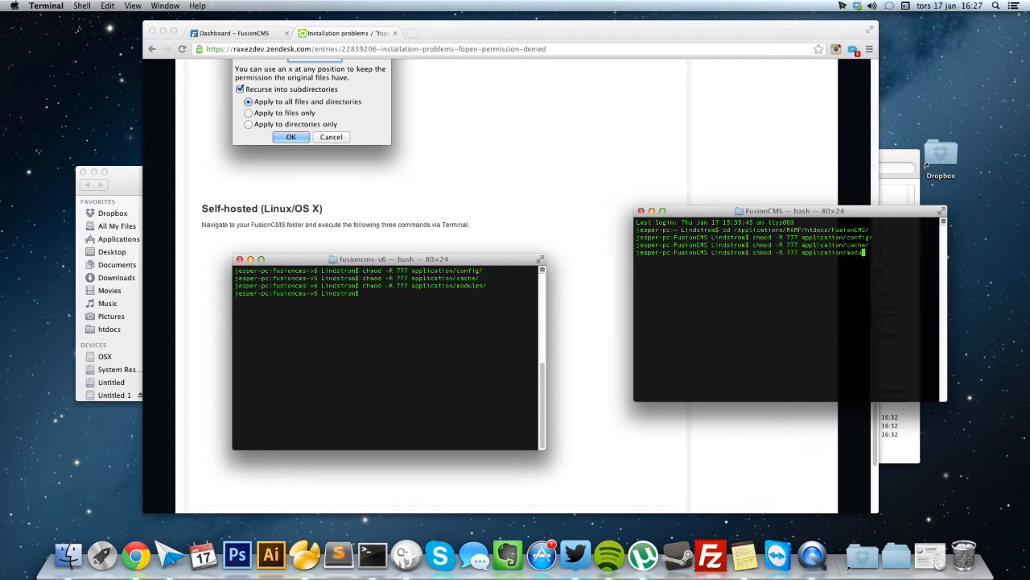
pyautogui.press('Return')
# Close Terminal and advance the installer to the General settings step.
pyautogui.click(641, 211)
pyautogui.click(619, 214)
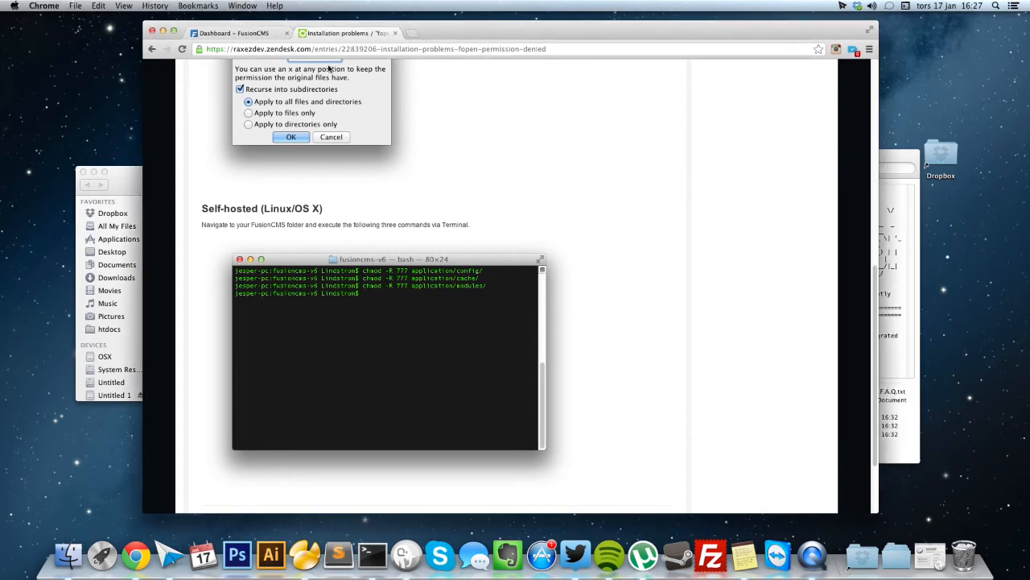
pyautogui.click(206, 33)
pyautogui.scroll(-5, 617, 304)
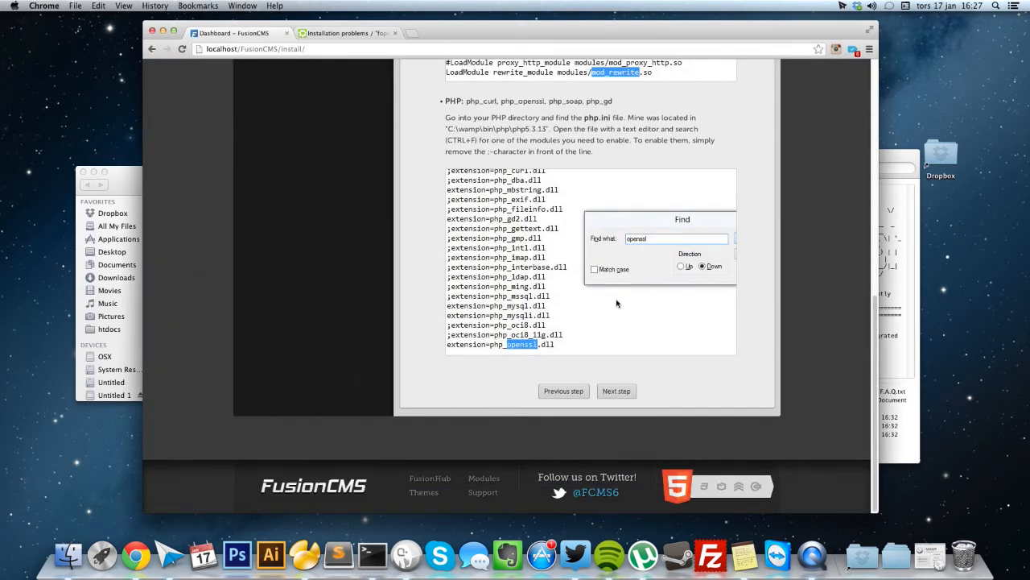
pyautogui.click(615, 392)
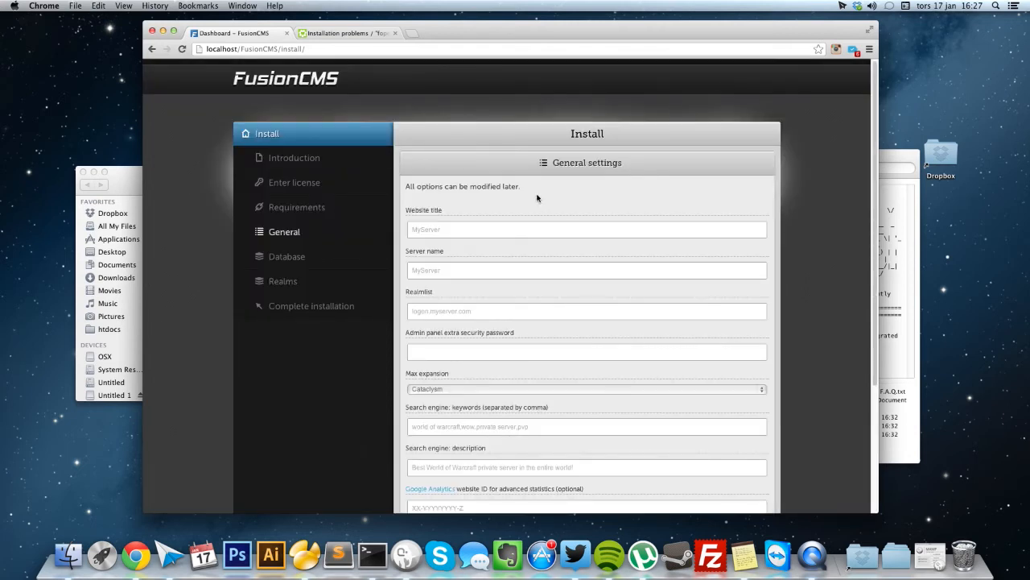
# Enter the admin password and set Website title Test, Server name test, Realmlist test.
pyautogui.click(448, 224)
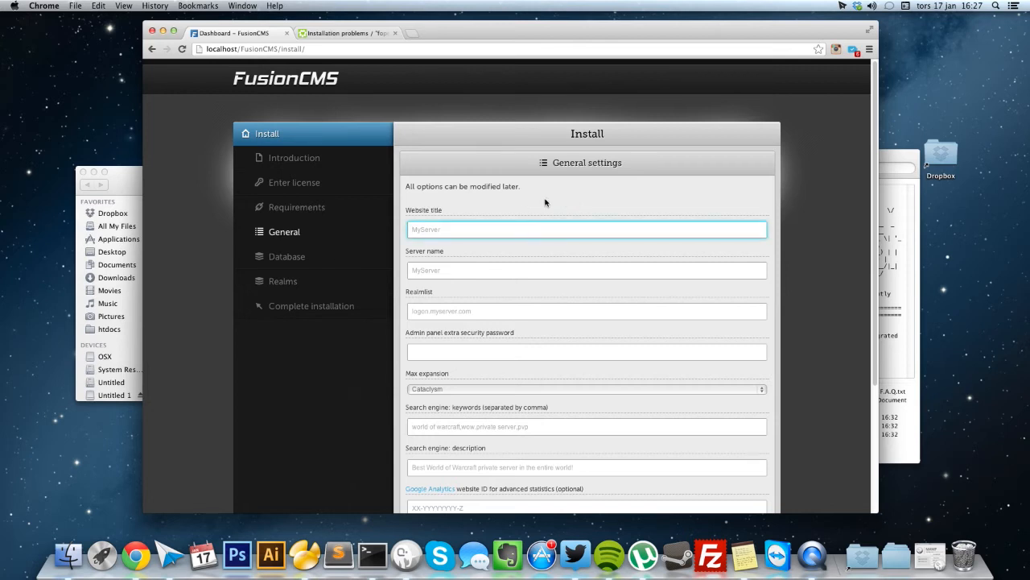
pyautogui.scroll(-1, 531, 206)
pyautogui.scroll(-4, 531, 208)
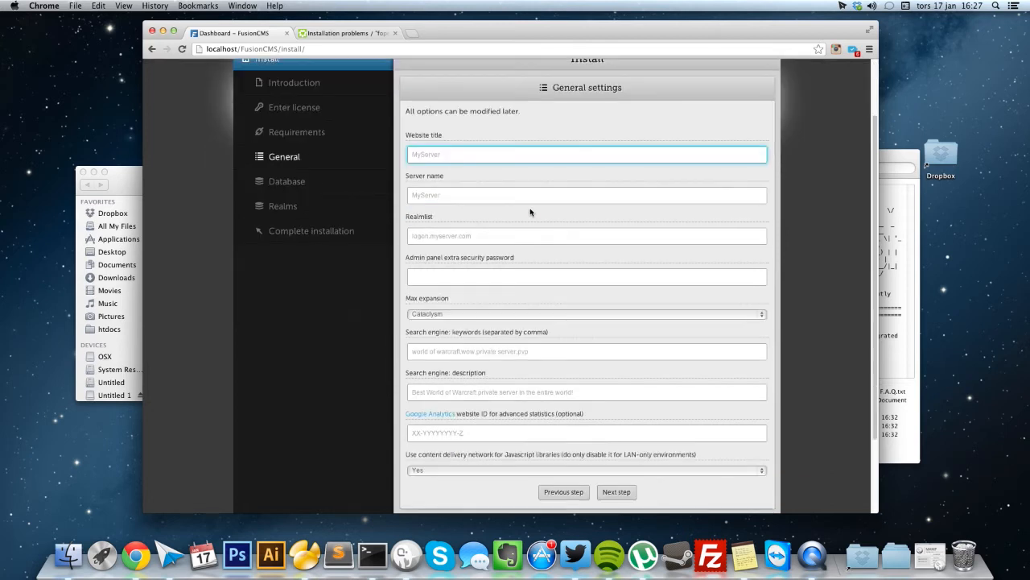
pyautogui.scroll(3, 526, 234)
pyautogui.click(435, 325)
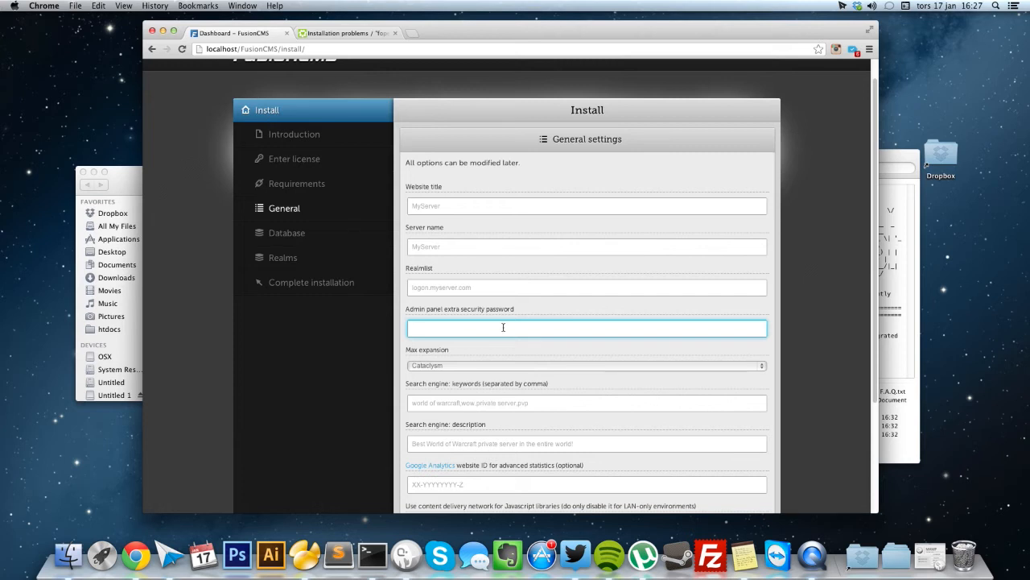
pyautogui.click(433, 207)
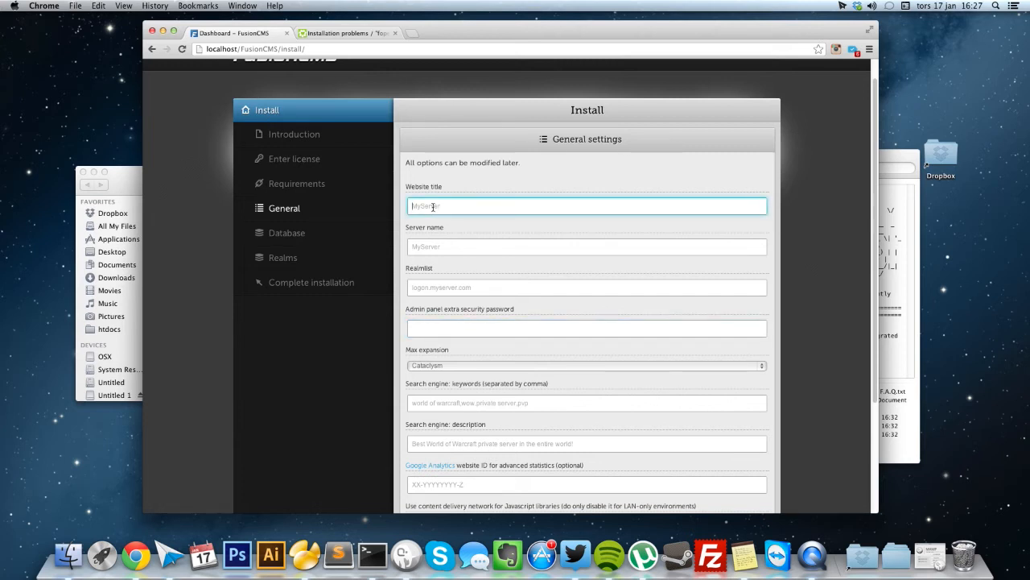
pyautogui.write('Test')
pyautogui.press('Tab')
pyautogui.write('test')
pyautogui.press('Tab')
pyautogui.write('test')
pyautogui.press('Tab')
pyautogui.write('test')
pyautogui.press('Tab')
# Keep Max expansion on Cataclysm and leave keywords, description and Google Analytics ID empty.
pyautogui.scroll(-1, 406, 311)
pyautogui.scroll(-3, 406, 311)
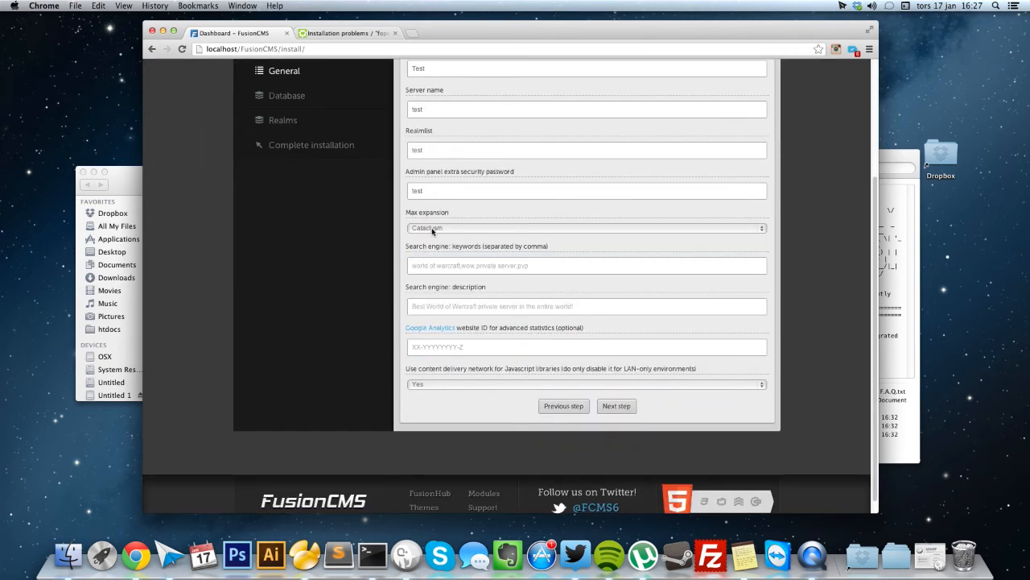
pyautogui.click(428, 230)
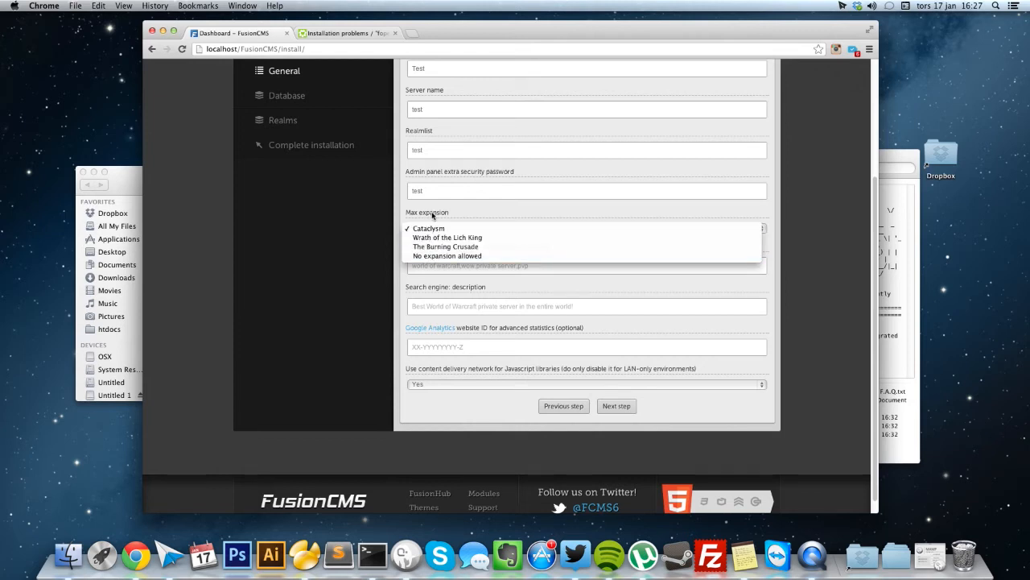
pyautogui.click(433, 214)
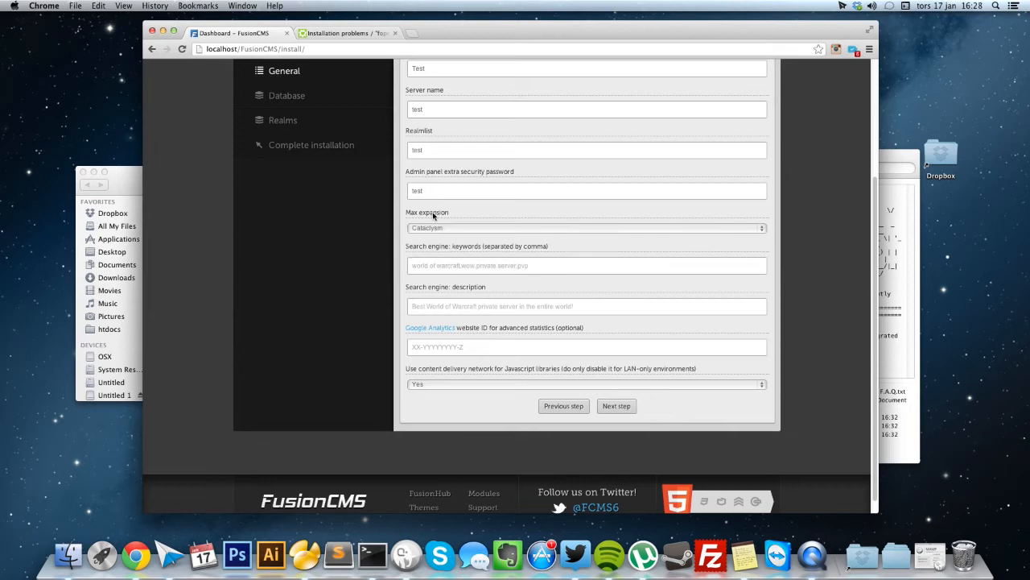
pyautogui.click(438, 264)
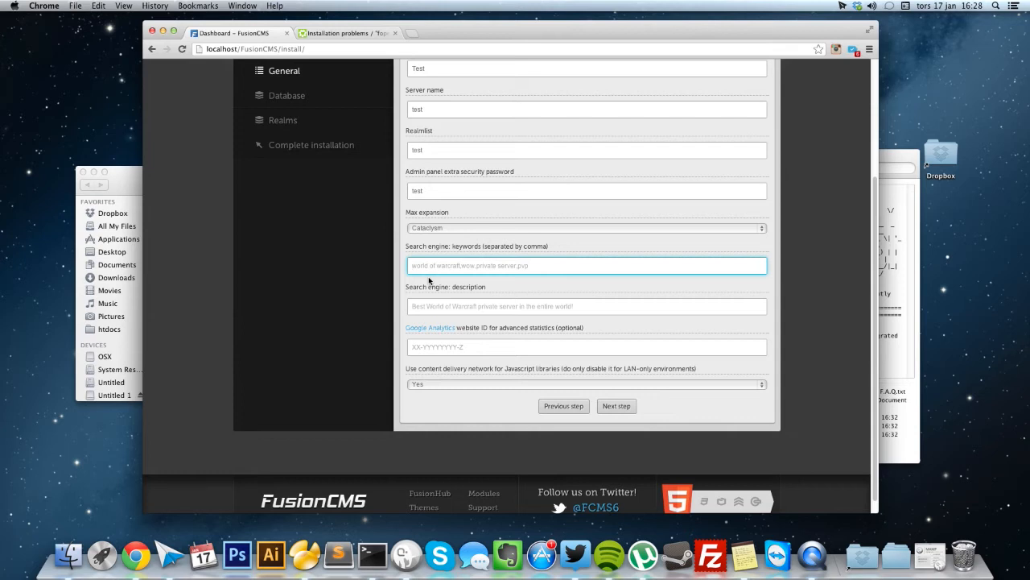
pyautogui.press('Tab')
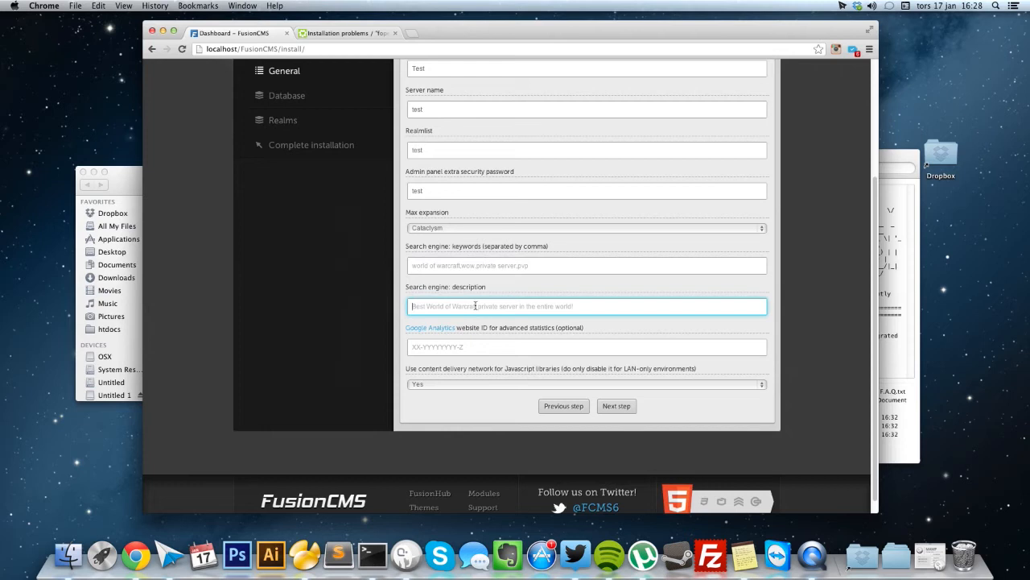
pyautogui.click(470, 346)
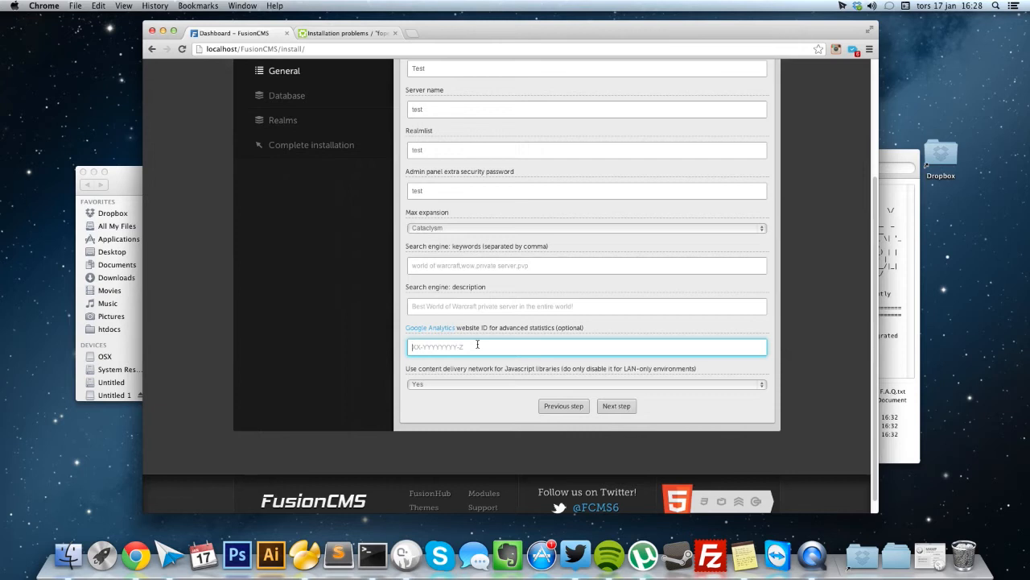
pyautogui.click(473, 371)
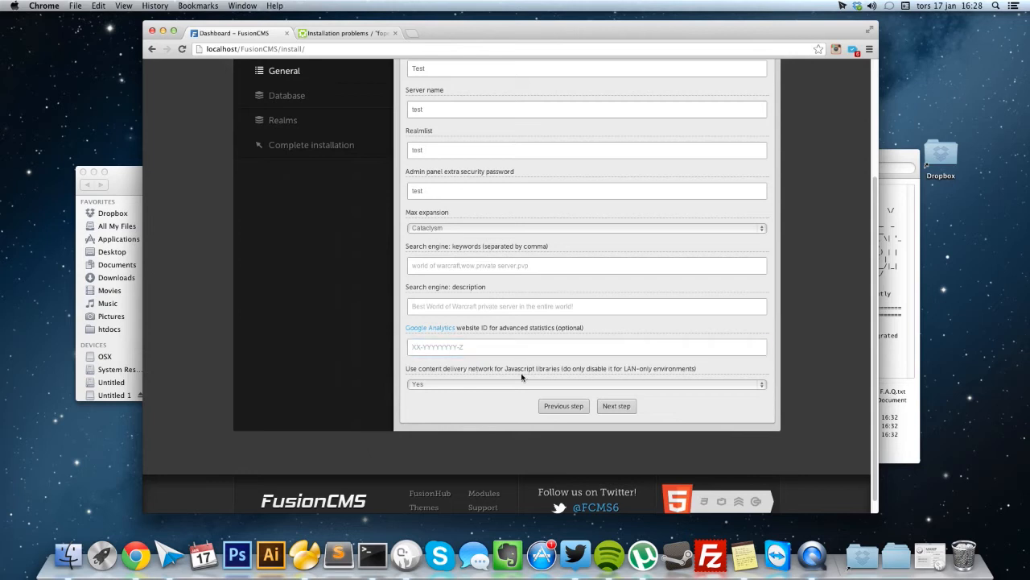
# Enter database host 127.0.0.1, username root and the password, then open Navicat Premium.
pyautogui.click(612, 406)
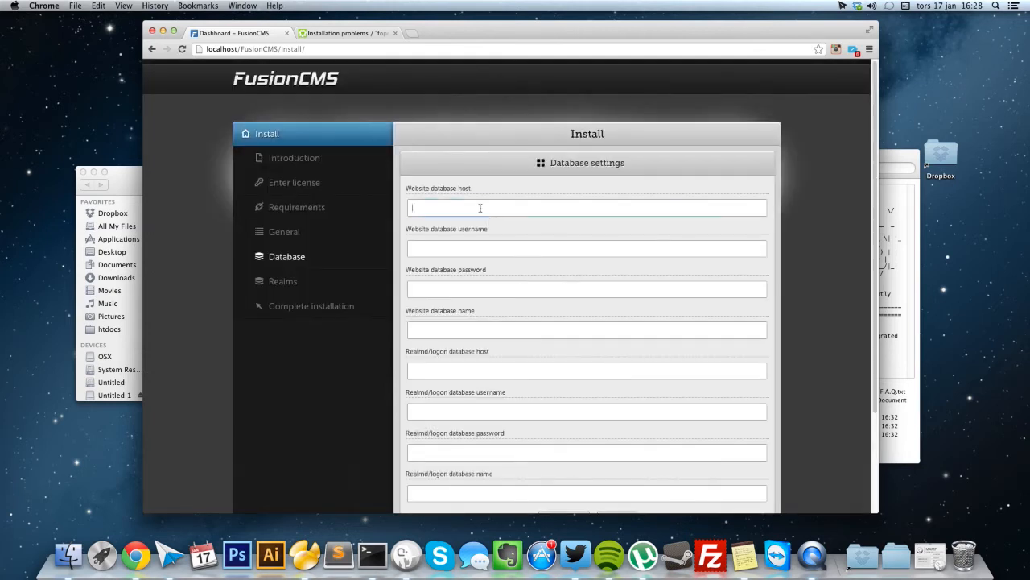
pyautogui.write('127.0.0.1')
pyautogui.press('Tab')
pyautogui.write('root')
pyautogui.press('Tab')
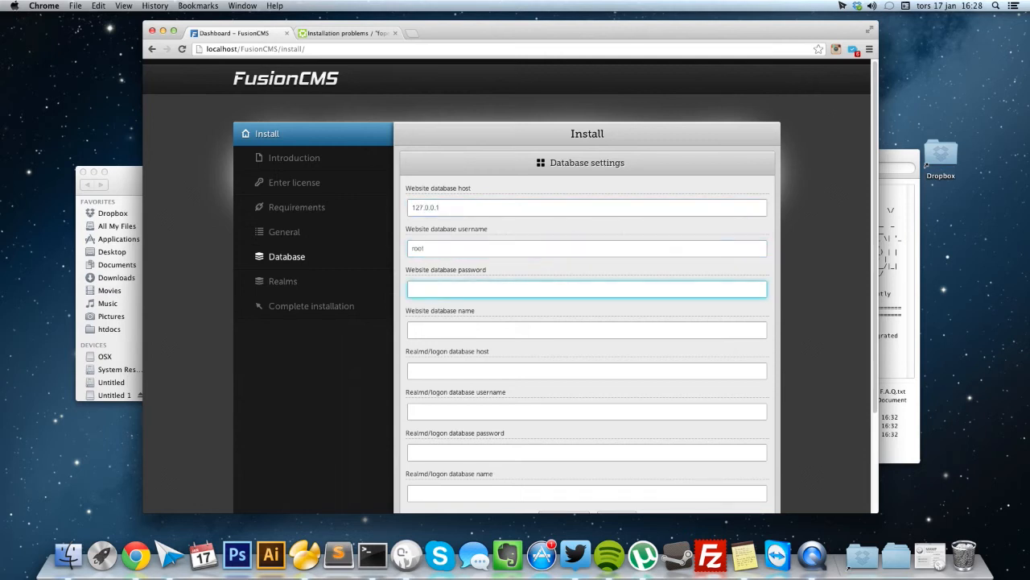
pyautogui.write('root')
pyautogui.press('Tab')
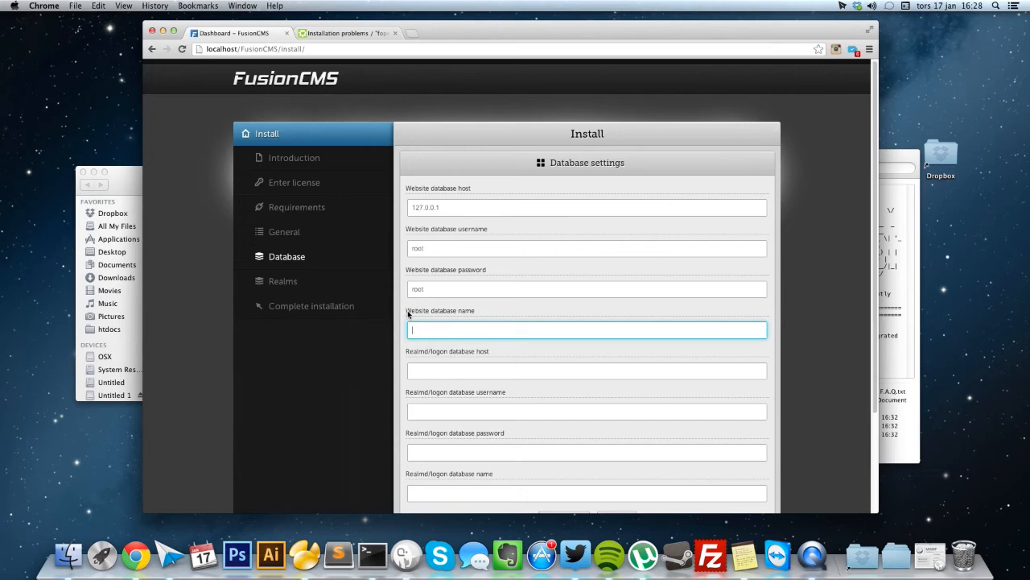
pyautogui.click(304, 554)
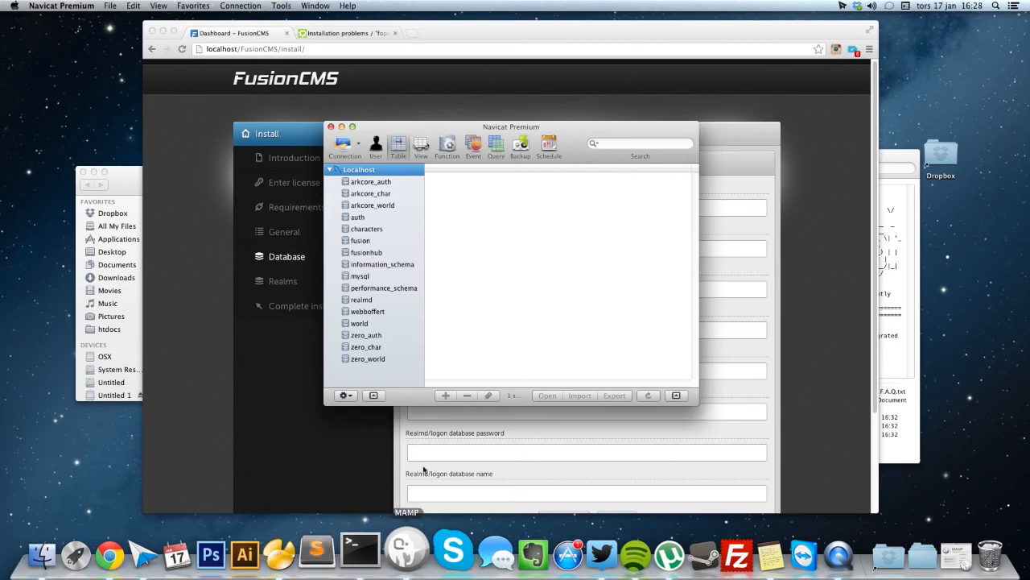
# Create a new fusioncms database under the Localhost connection and open it.
pyautogui.moveTo(504, 127); pyautogui.dragTo(672, 147)
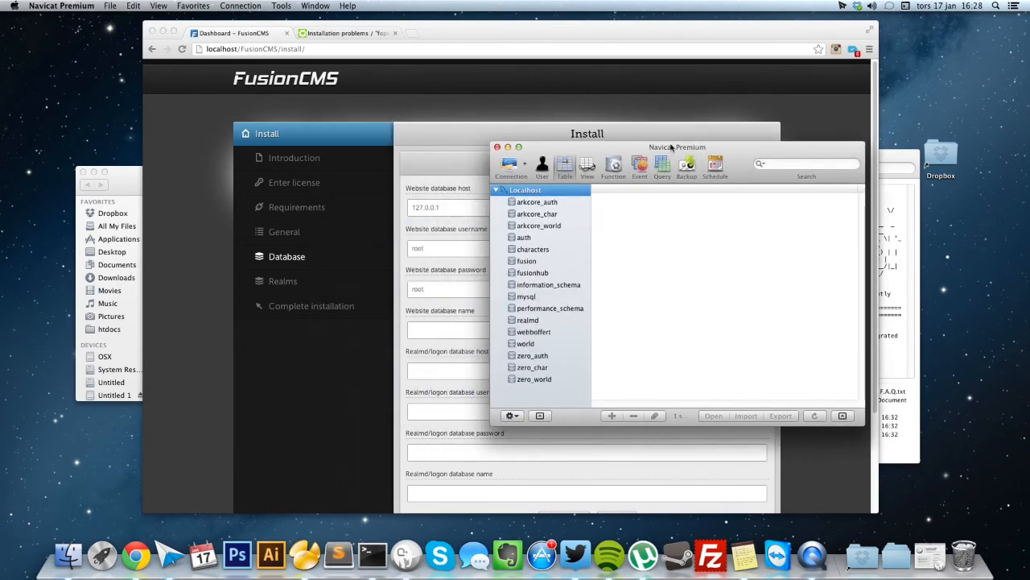
pyautogui.rightClick(530, 192)
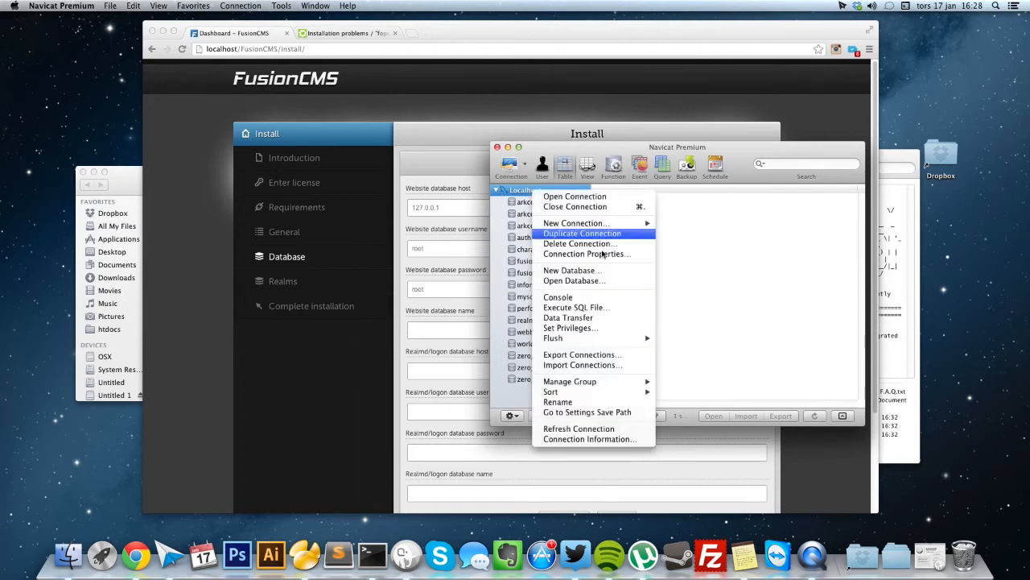
pyautogui.click(569, 270)
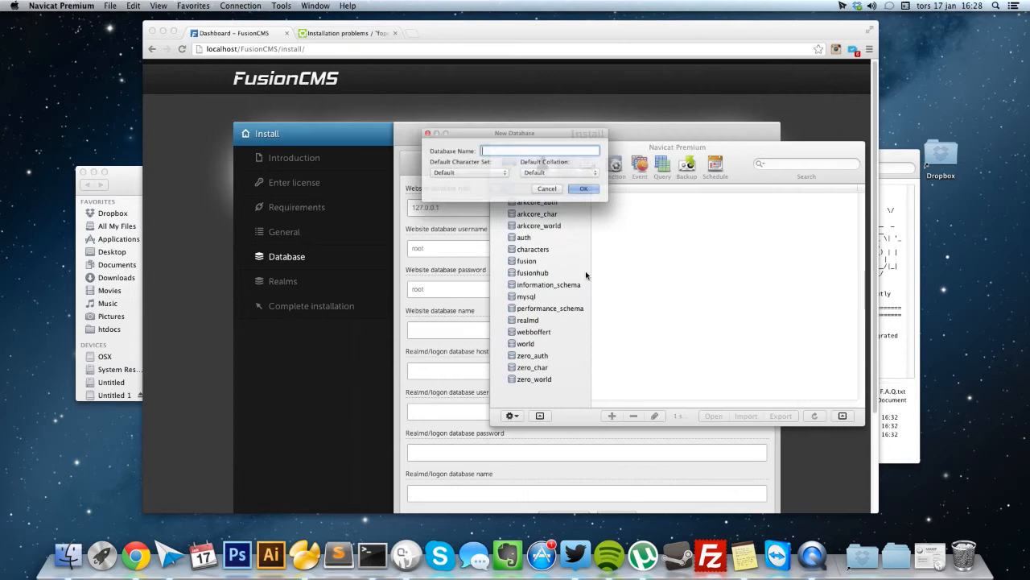
pyautogui.write('fusioncms')
pyautogui.press('Return')
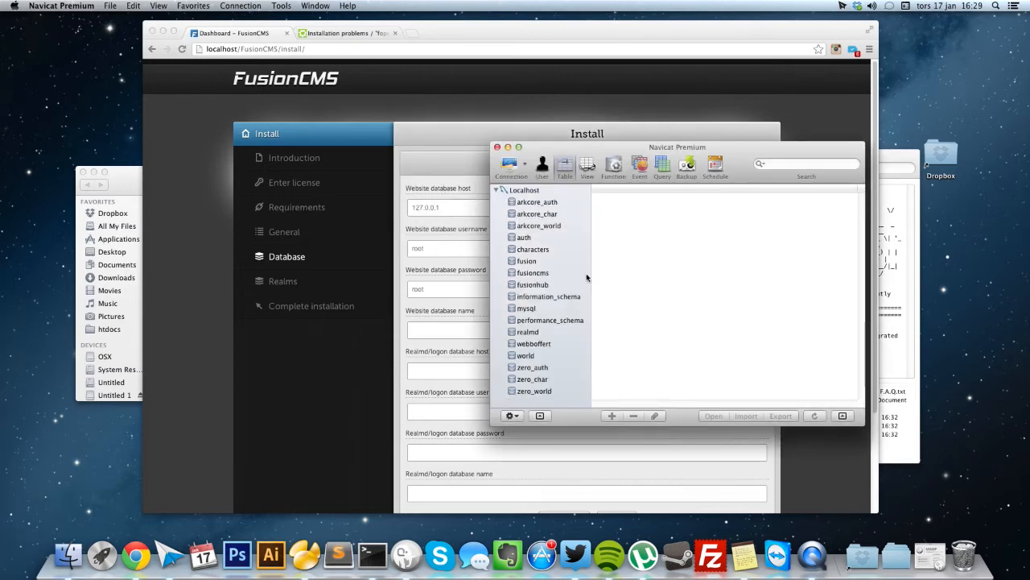
pyautogui.doubleClick(545, 274)
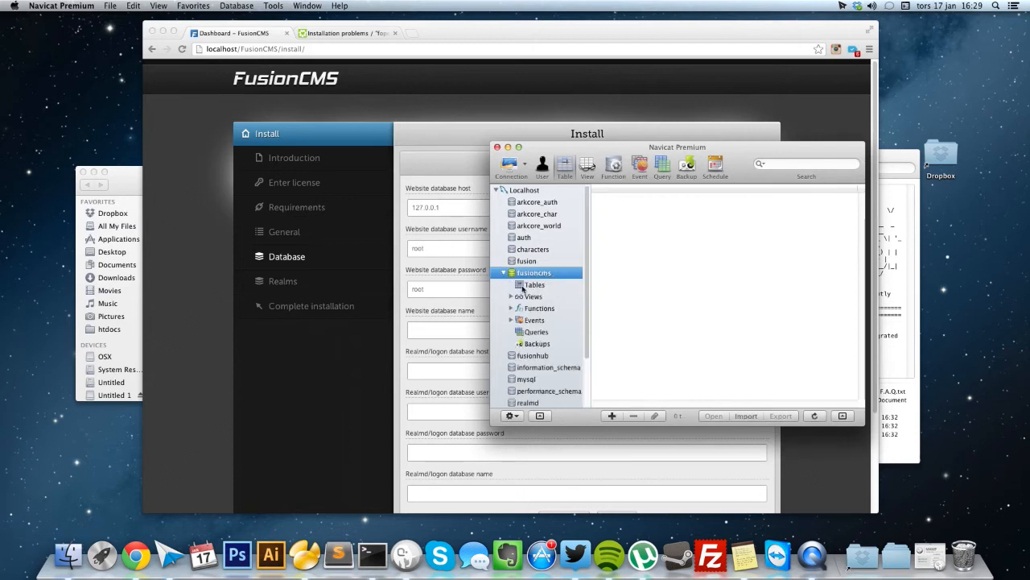
# Enter fusioncms as the website database name, checking the auth database's tables in the database manager.
pyautogui.click(442, 328)
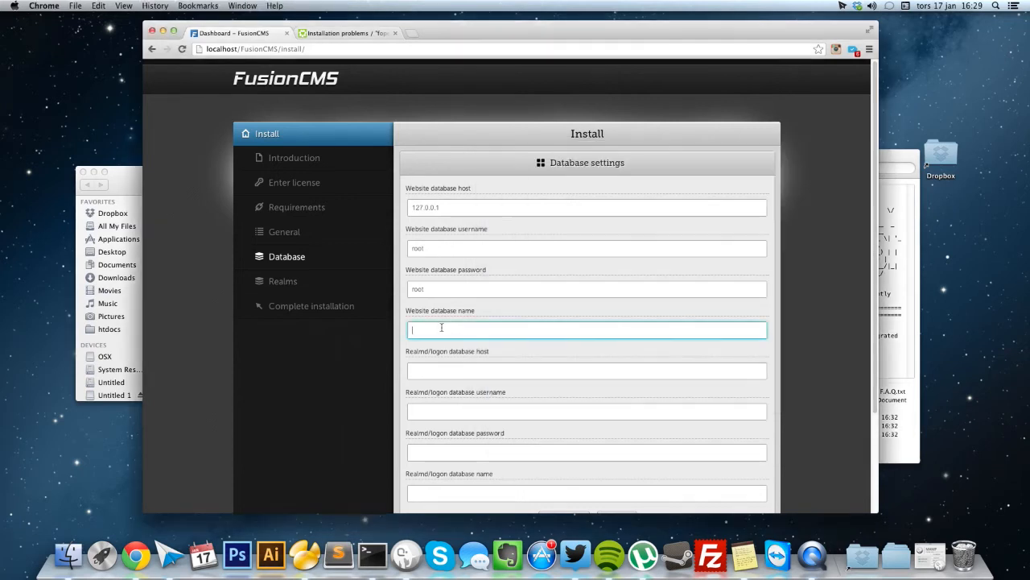
pyautogui.write('fusioncms')
pyautogui.press('Tab')
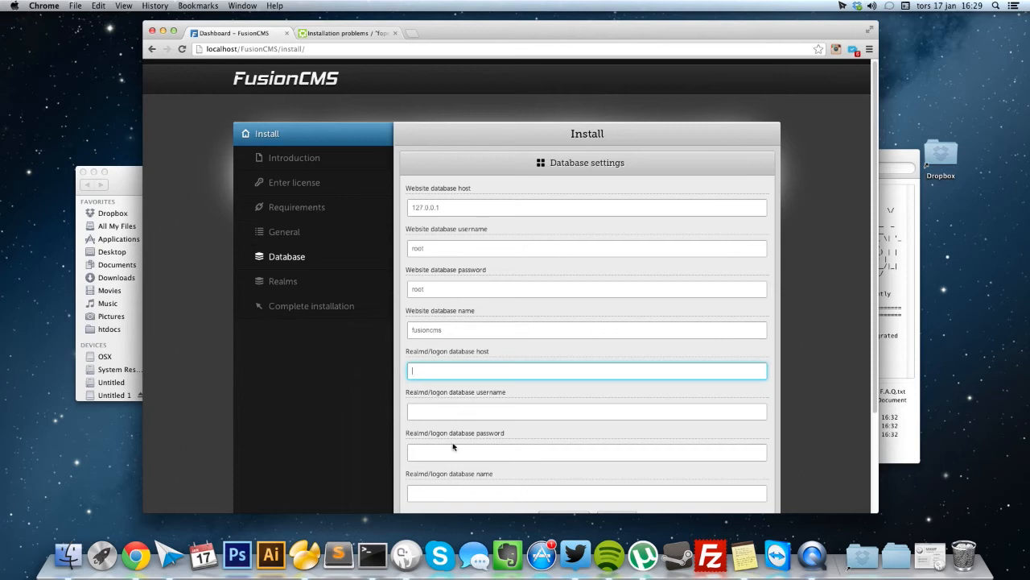
pyautogui.click(314, 543)
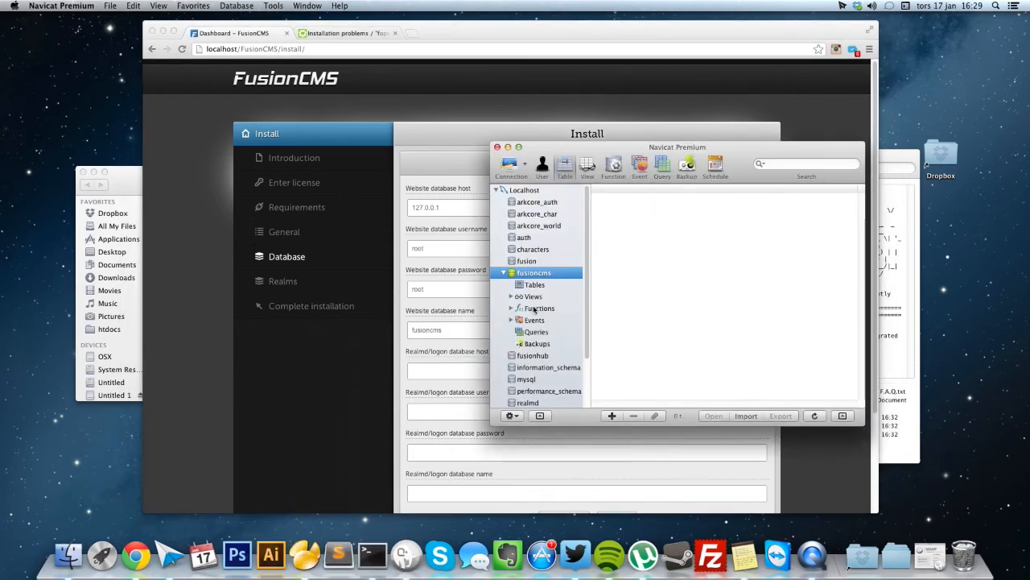
pyautogui.click(534, 239)
pyautogui.doubleClick(533, 238)
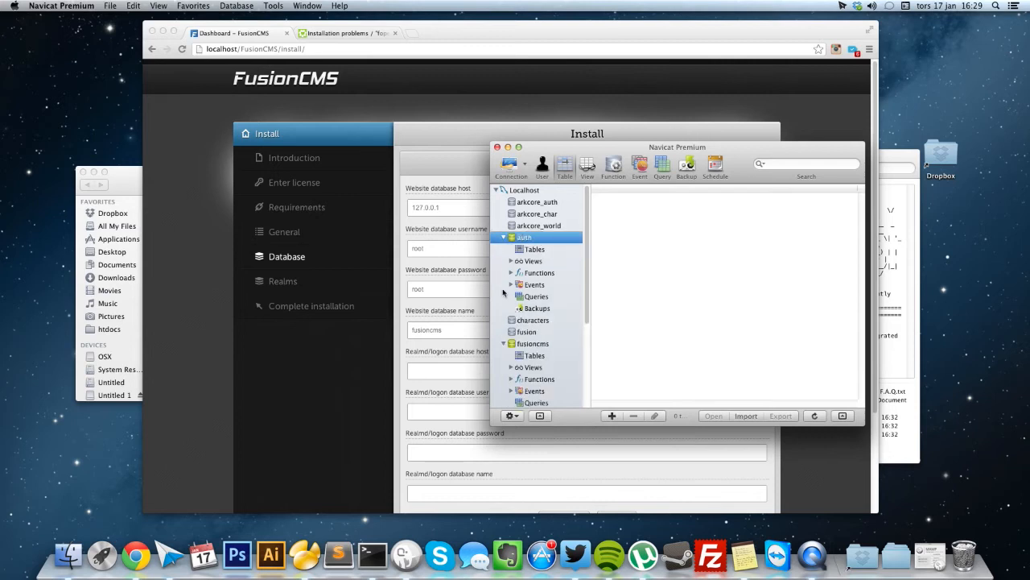
pyautogui.click(529, 251)
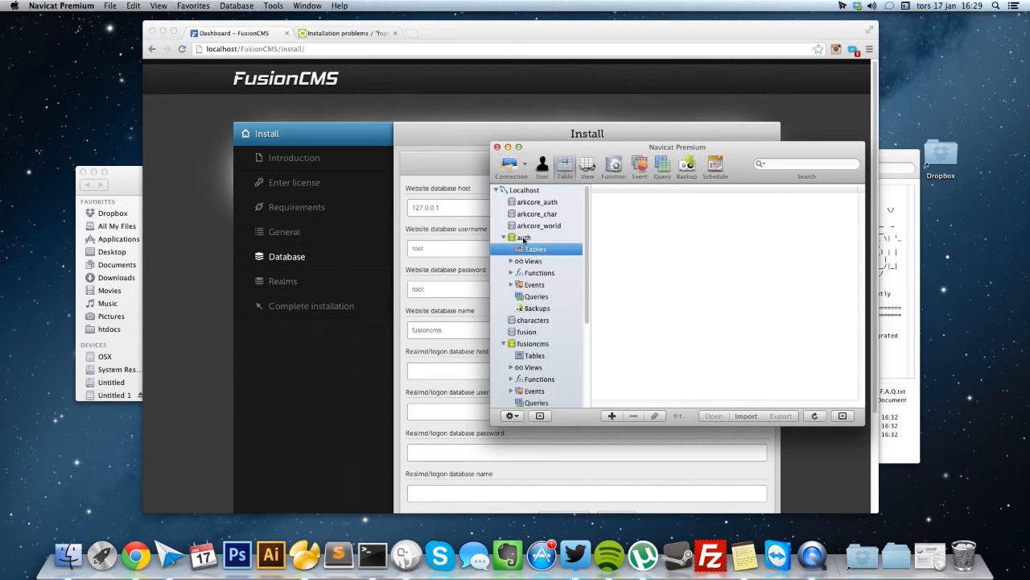
pyautogui.click(524, 240)
# Set the realmd database to host 127.0.0.1, user root, its password, name auth, and submit.
pyautogui.click(447, 367)
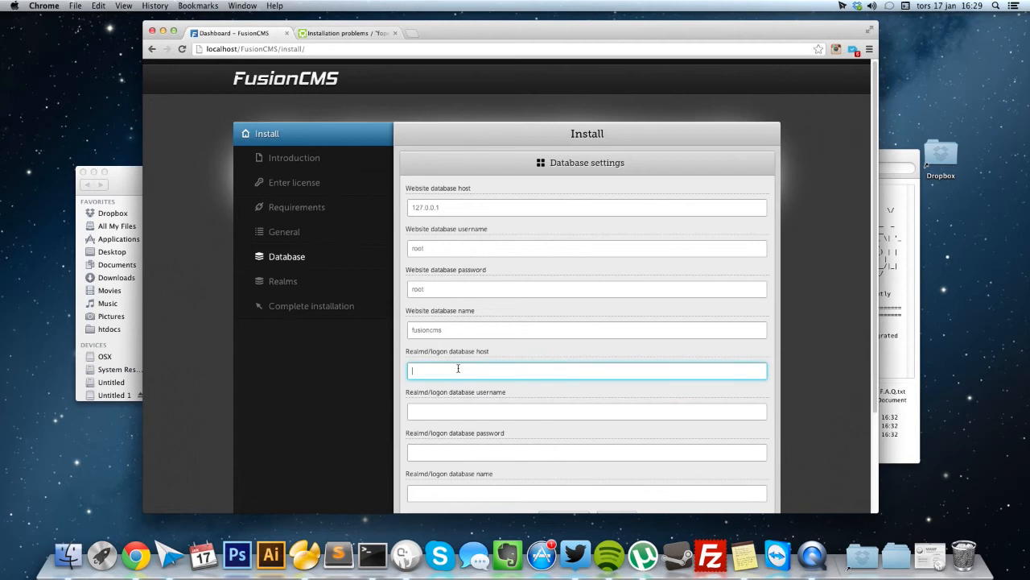
pyautogui.write('127.0.0.1')
pyautogui.press('Tab')
pyautogui.write('root')
pyautogui.press('Tab')
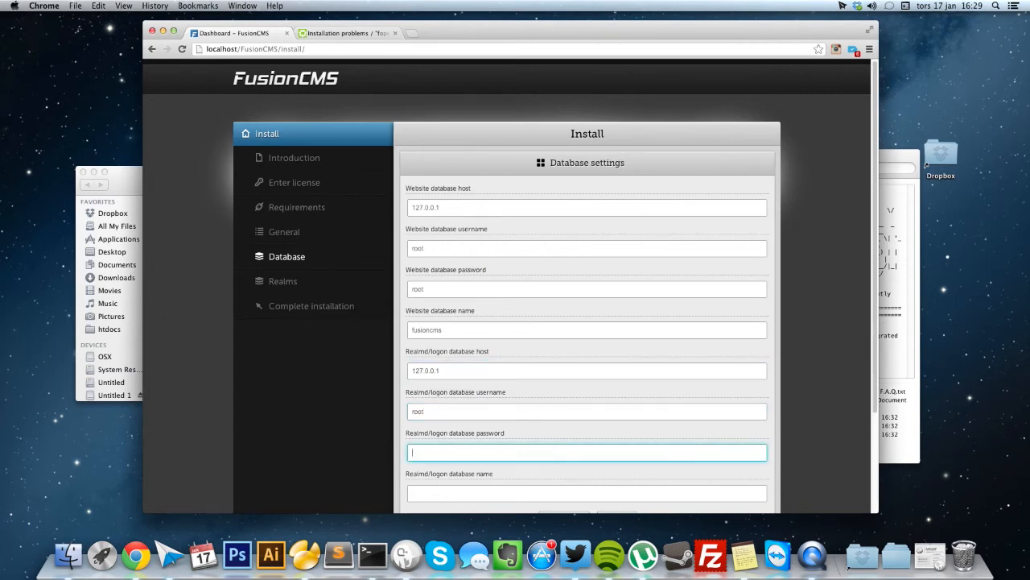
pyautogui.write('root')
pyautogui.press('Tab')
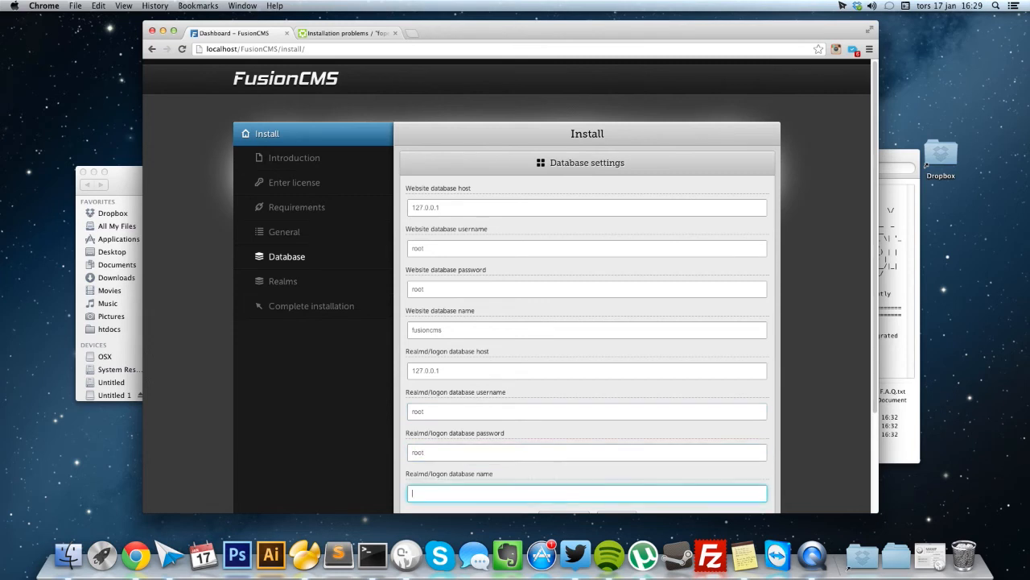
pyautogui.write('auth')
pyautogui.scroll(-3, 437, 334)
pyautogui.click(617, 414)
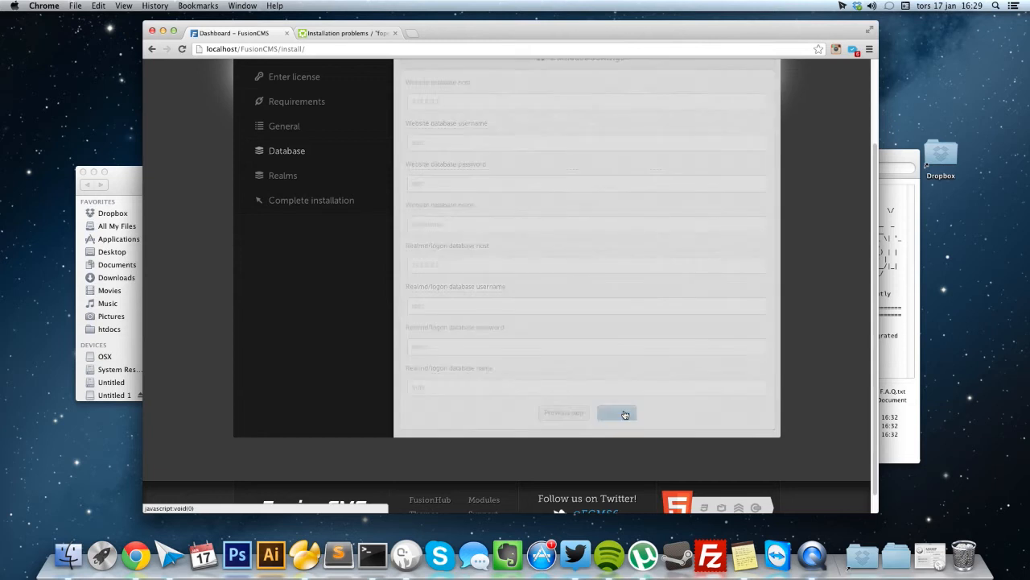
# Keep Trinity RA (3.3.5) as emulator and enter realm 'Test realm' on 127.0.0.1, user root.
pyautogui.click(475, 208)
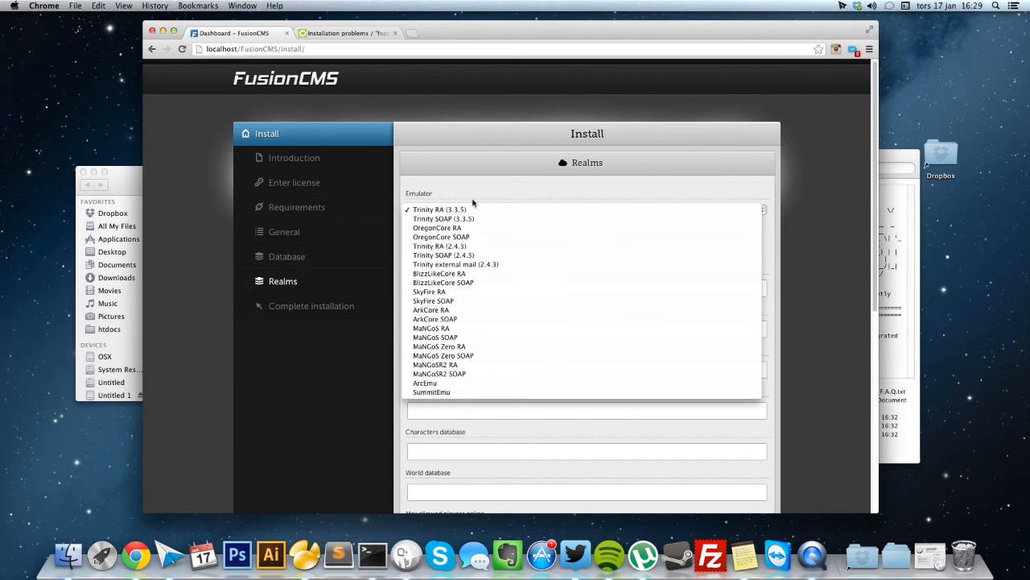
pyautogui.click(473, 196)
pyautogui.click(475, 286)
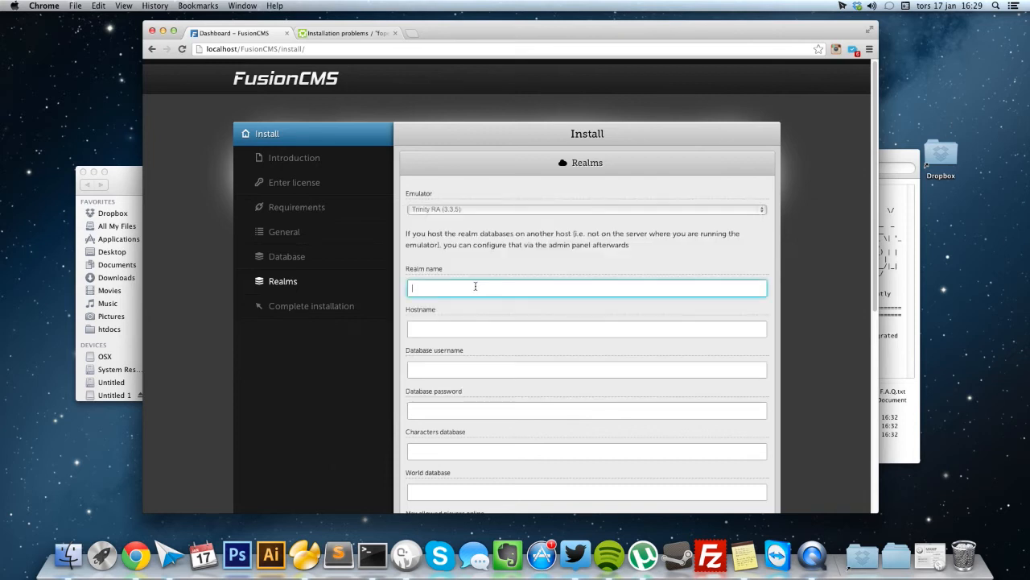
pyautogui.write('Test realm')
pyautogui.press('Tab')
pyautogui.write('127.0.0.1')
pyautogui.press('Tab')
pyautogui.write('roo')
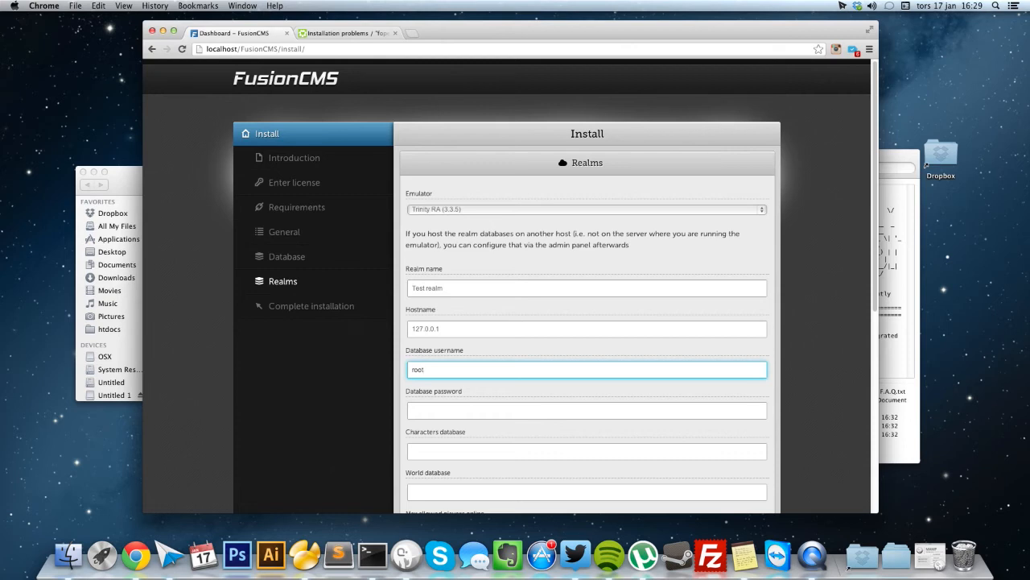
pyautogui.write('t')
# Enter the realm database password, characters database 'characters' and world database 'world'.
pyautogui.press('Tab')
pyautogui.write('roo')
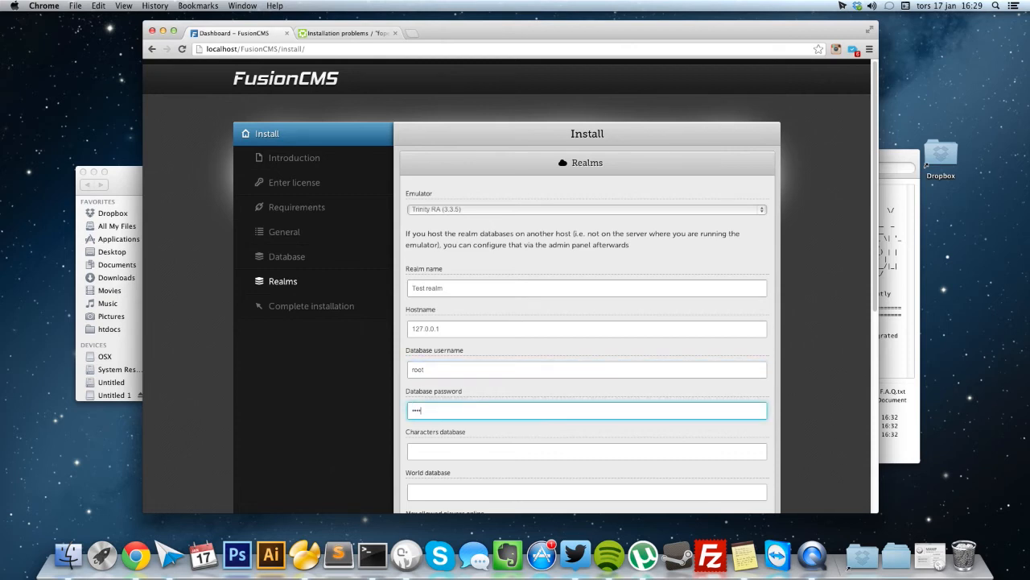
pyautogui.press('Tab')
pyautogui.write('characters')
pyautogui.press('Tab')
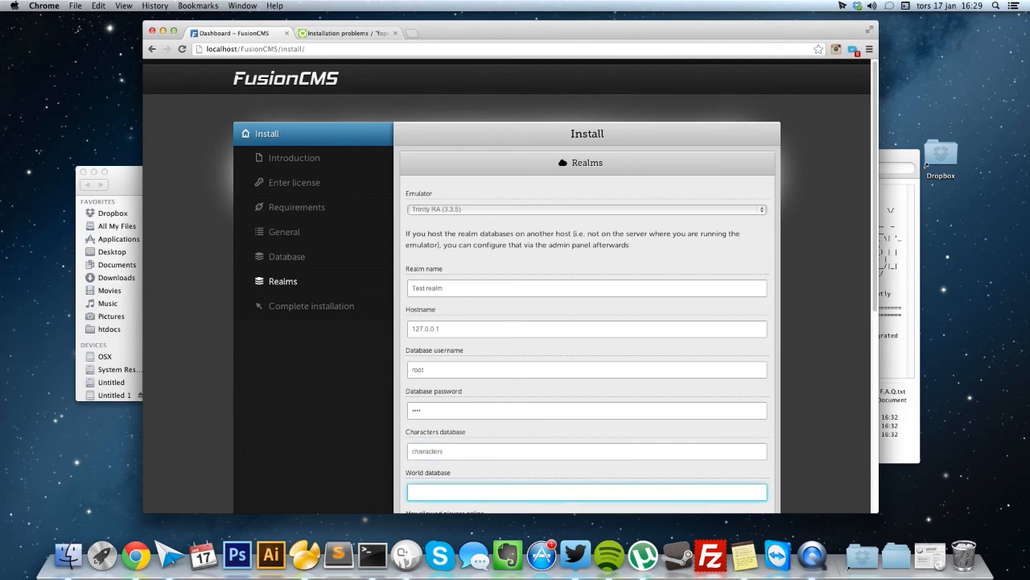
pyautogui.write('world')
pyautogui.press('Tab')
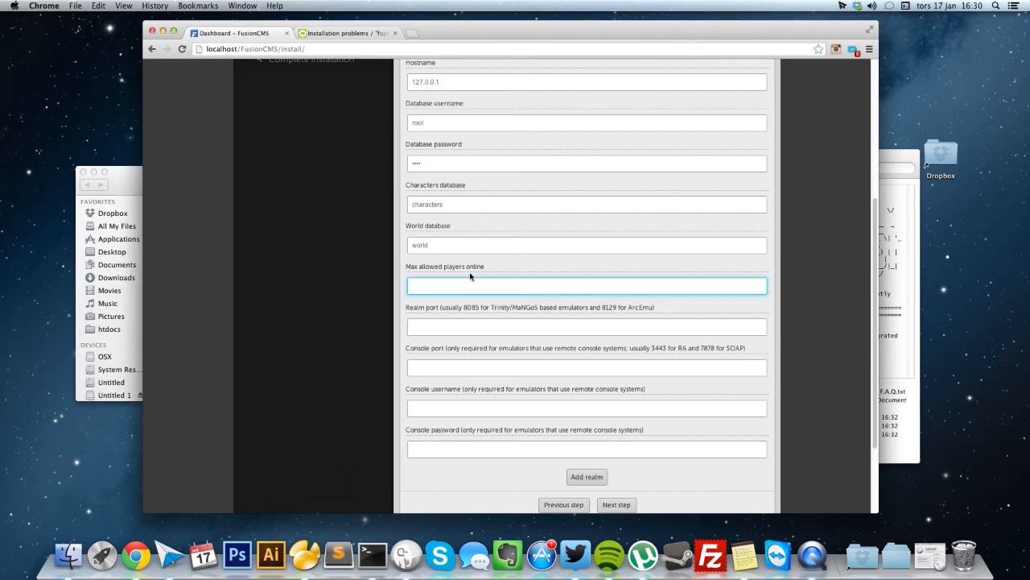
# Set max players to 100 and the realm port to 8085, correcting a mistyped digit.
pyautogui.write('100')
pyautogui.press('Tab')
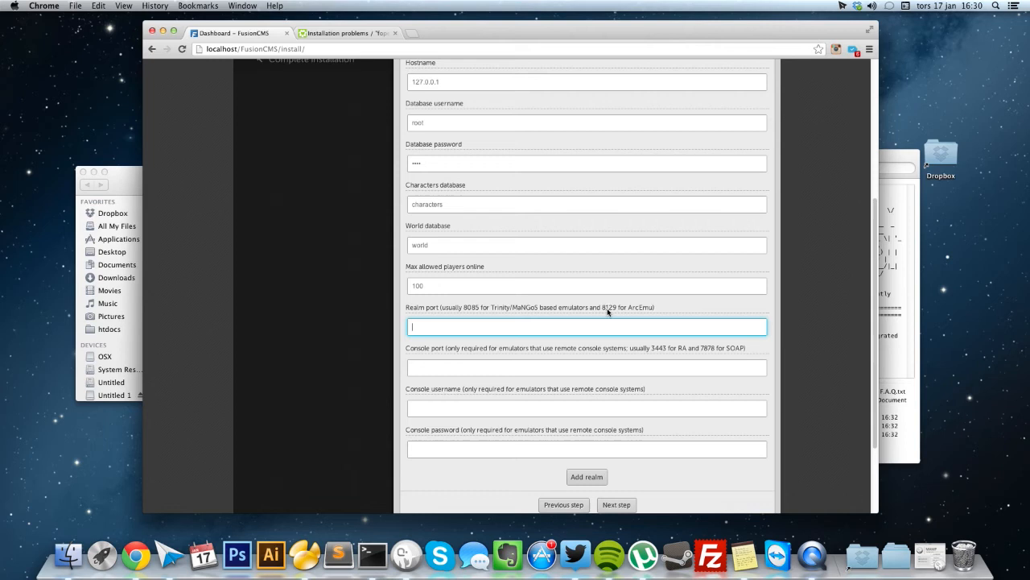
pyautogui.write('8085')
pyautogui.write('6')
pyautogui.press('BackSpace')
pyautogui.write('5')
pyautogui.click(412, 367)
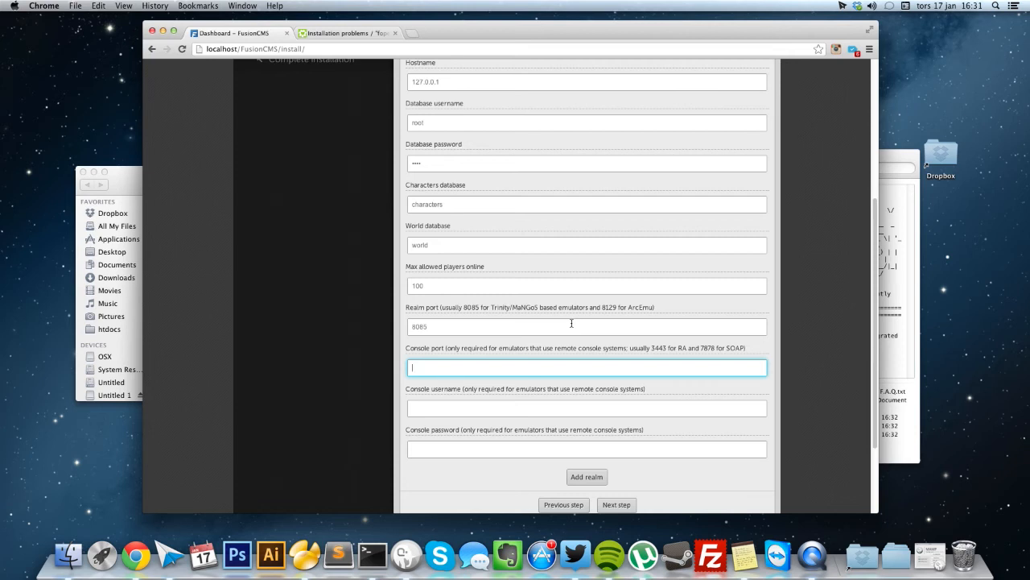
# Set console port 3443, fill the console credentials, and add Test realm to the realm list.
pyautogui.scroll(6, 565, 323)
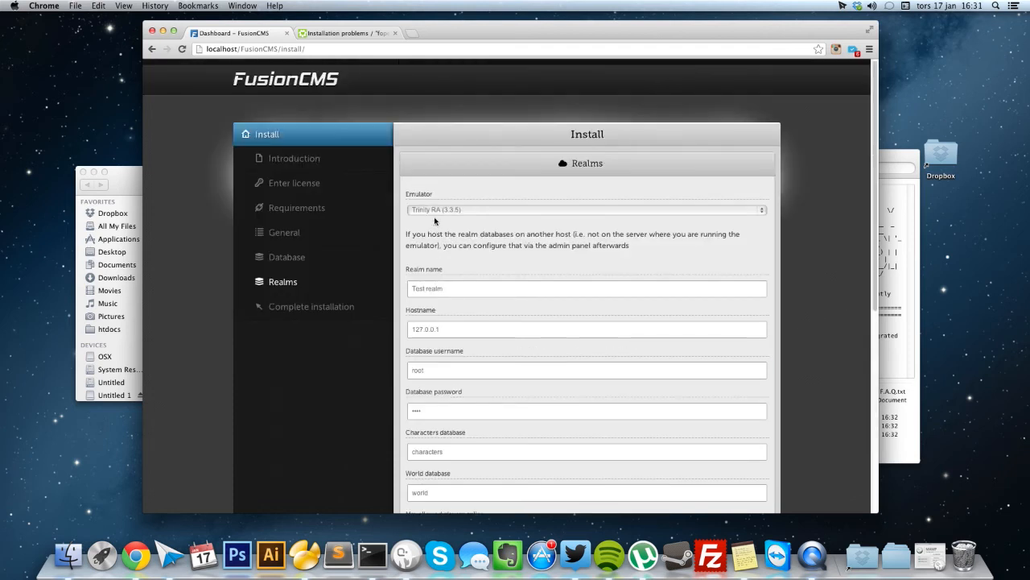
pyautogui.scroll(-9, 497, 223)
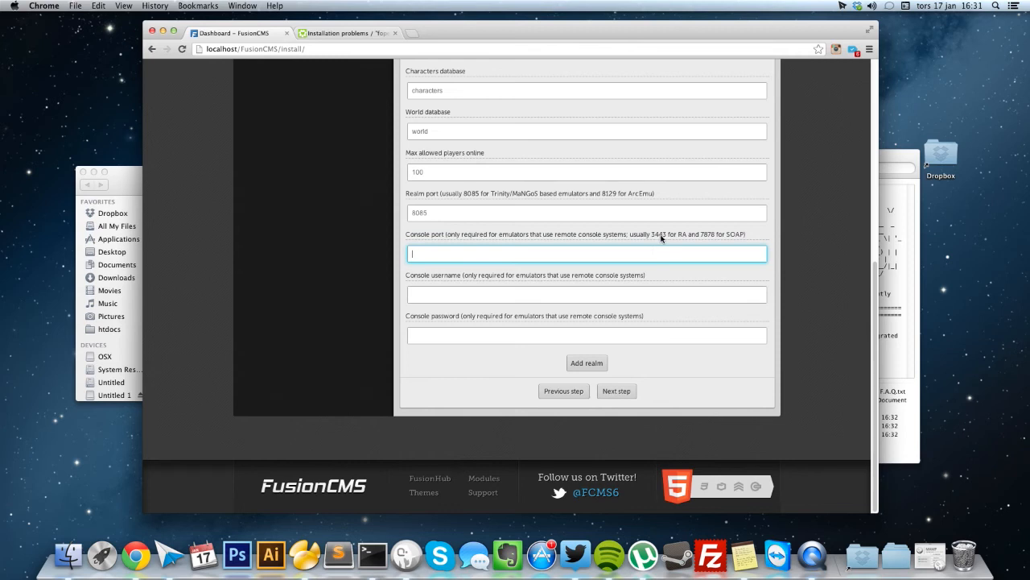
pyautogui.write('3443')
pyautogui.press('Tab')
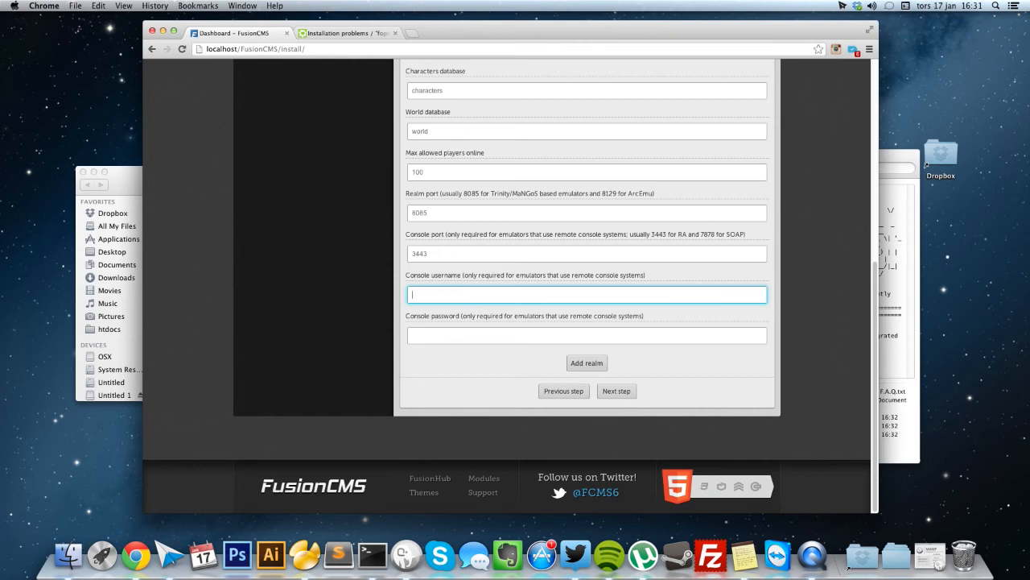
pyautogui.click(412, 335)
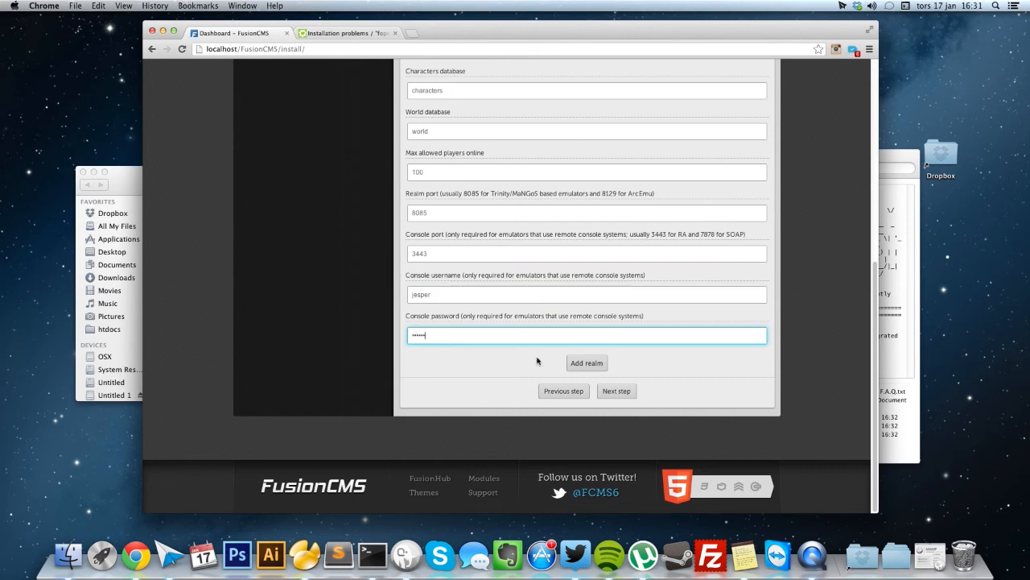
pyautogui.click(579, 368)
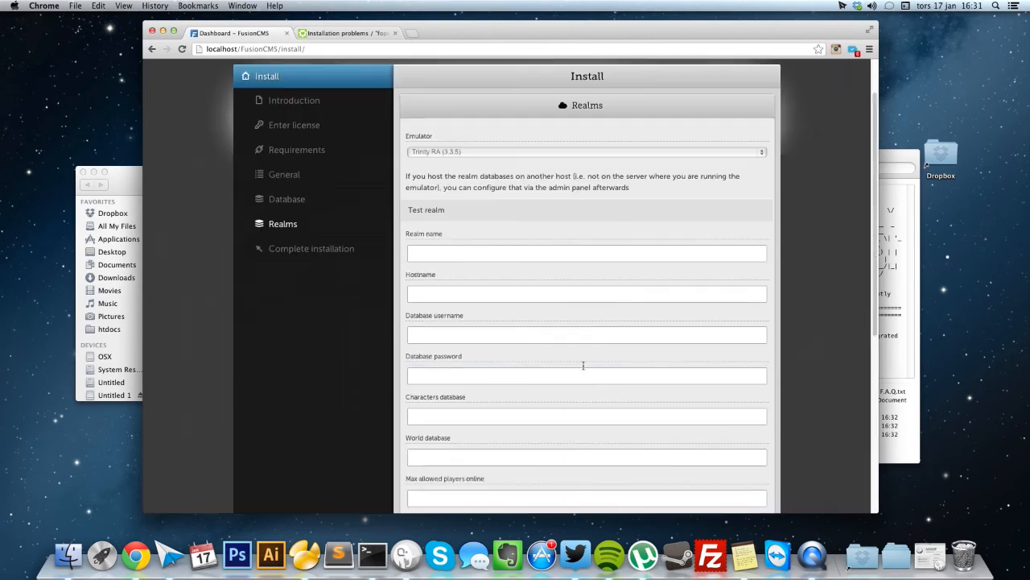
pyautogui.moveTo(409, 269); pyautogui.dragTo(446, 270)
pyautogui.click(459, 274)
pyautogui.scroll(-5, 459, 274)
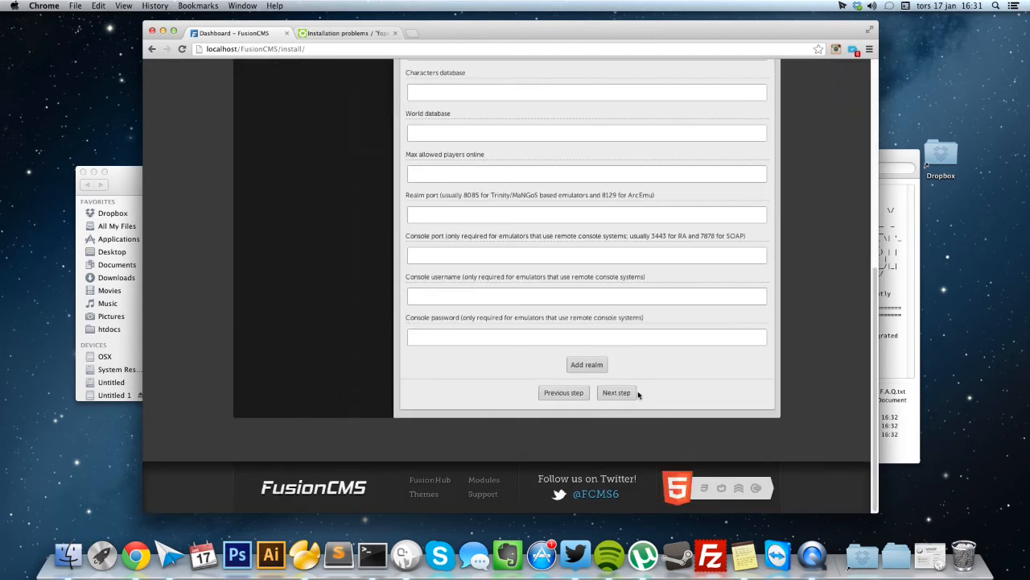
# Run the installation, dismiss the remove-install-directory notice, and bring the FusionCMS folder forward.
pyautogui.click(633, 394)
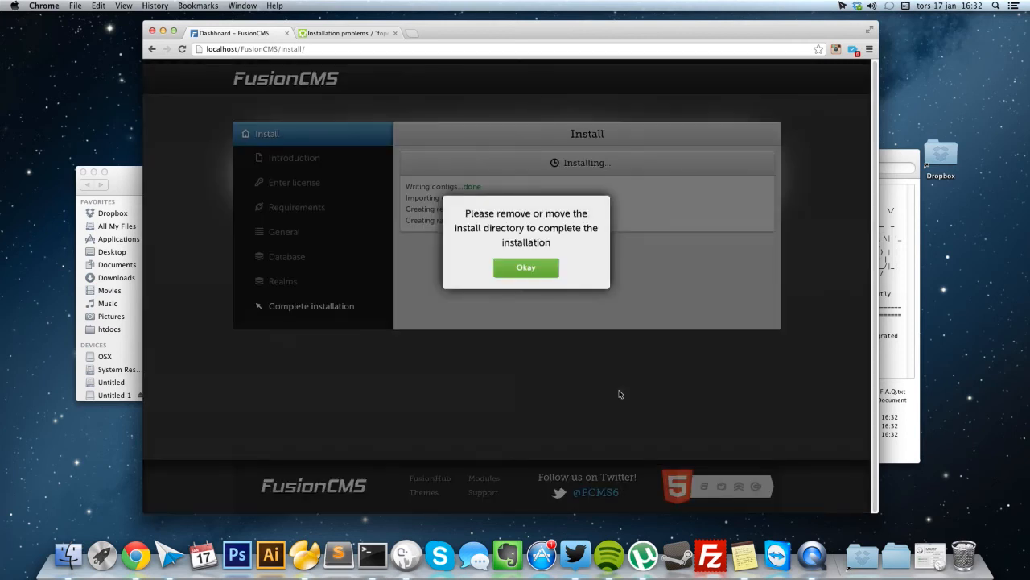
pyautogui.click(528, 269)
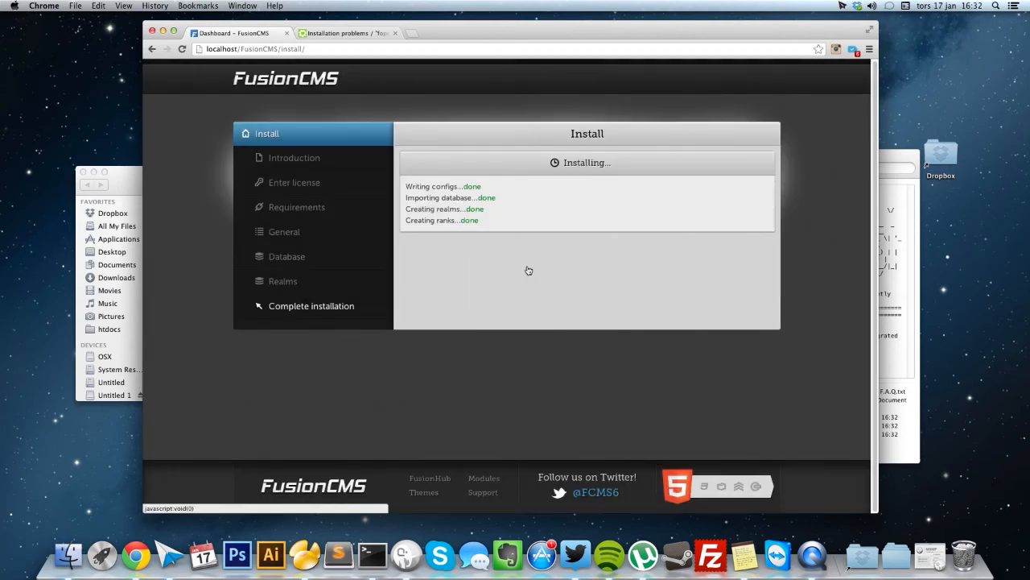
pyautogui.moveTo(881, 153)
pyautogui.mouseDown()
pyautogui.moveTo(899, 158)
pyautogui.moveTo(864, 159)
pyautogui.mouseUp()
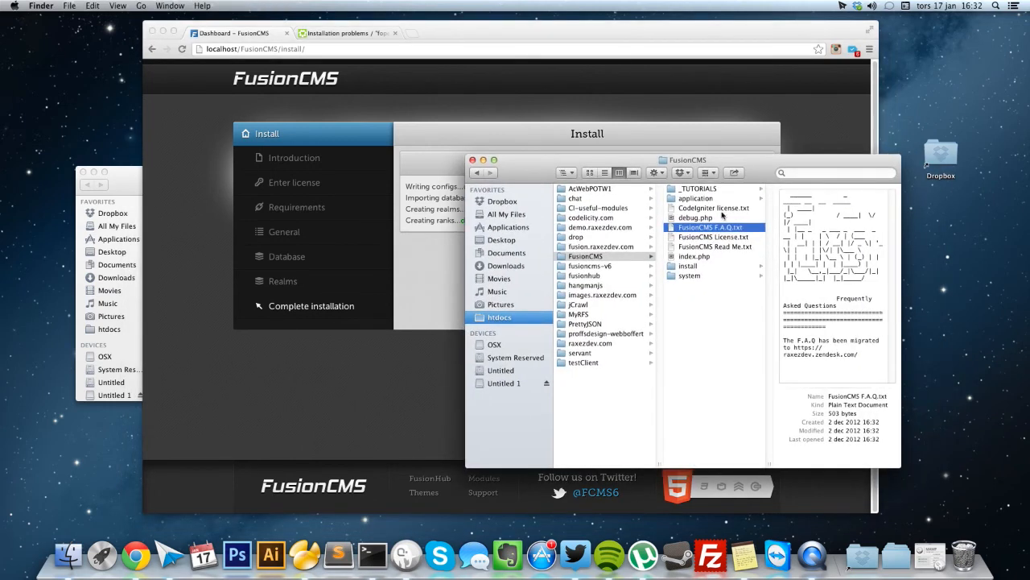
# Move the FusionCMS install folder to the Trash, then select 'install/' in Chrome's address bar.
pyautogui.click(687, 265)
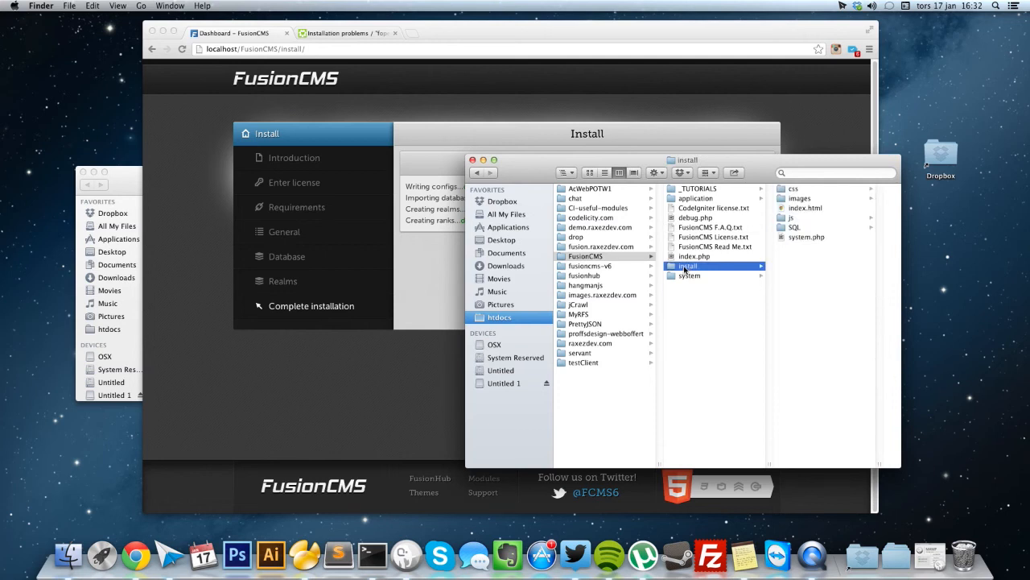
pyautogui.moveTo(684, 272); pyautogui.dragTo(965, 563)
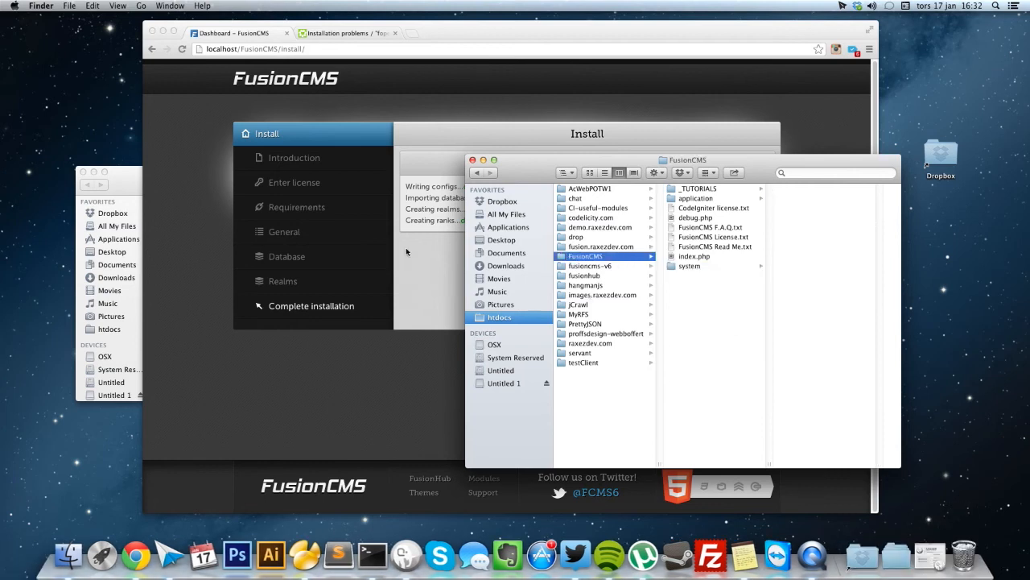
pyautogui.click(405, 247)
pyautogui.moveTo(281, 49); pyautogui.dragTo(419, 48)
# Load the site at localhost/FusionCMS and visit Register, How to connect, Online players and Sign in.
pyautogui.press('BackSpace')
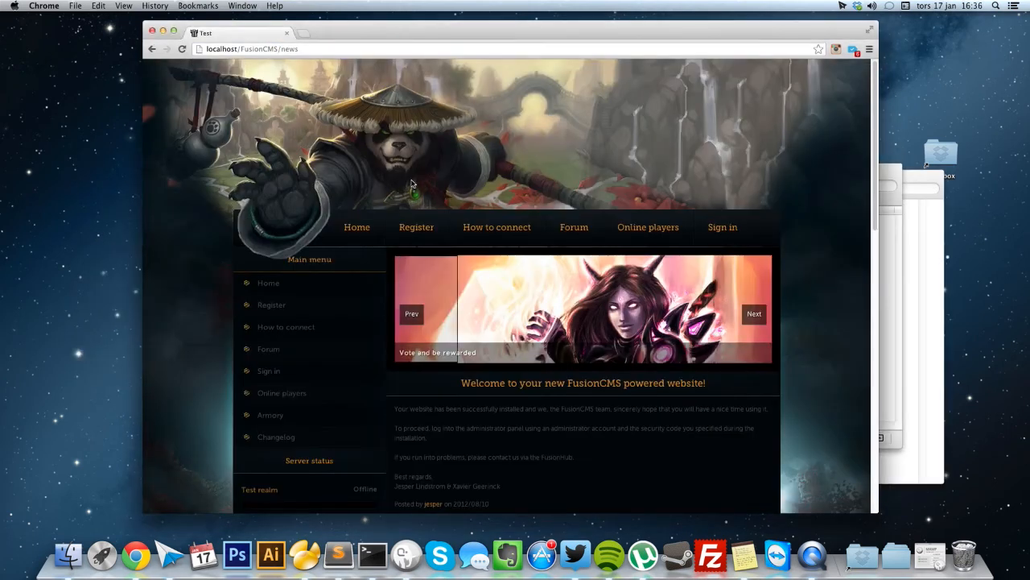
pyautogui.scroll(-3, 412, 185)
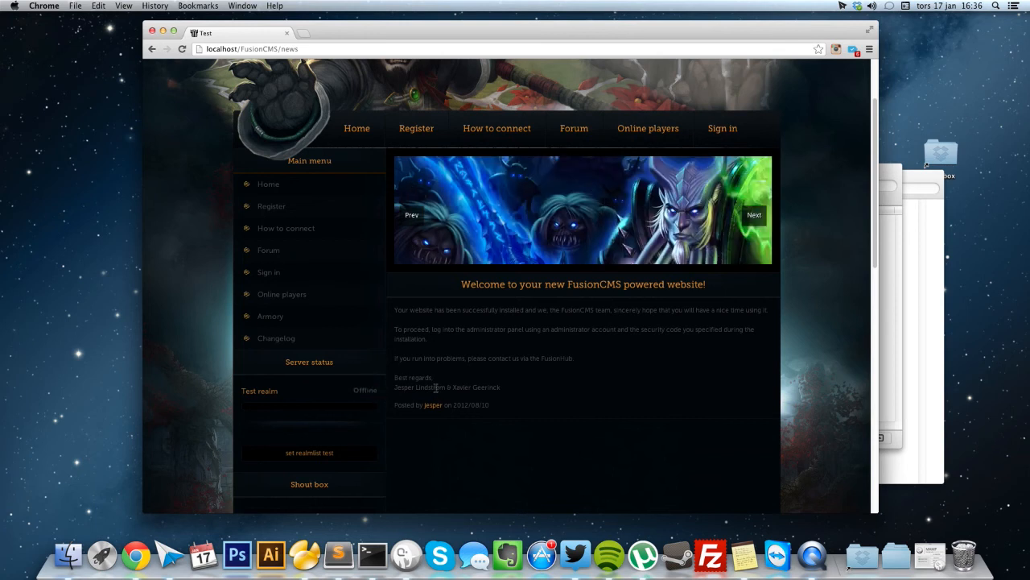
pyautogui.scroll(-10, 445, 388)
pyautogui.scroll(10, 446, 388)
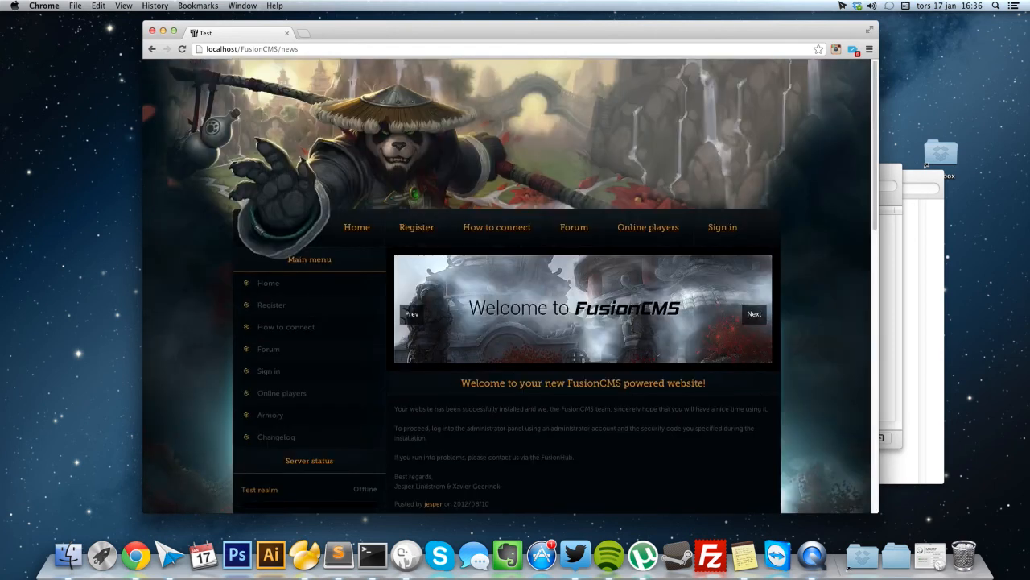
pyautogui.click(424, 235)
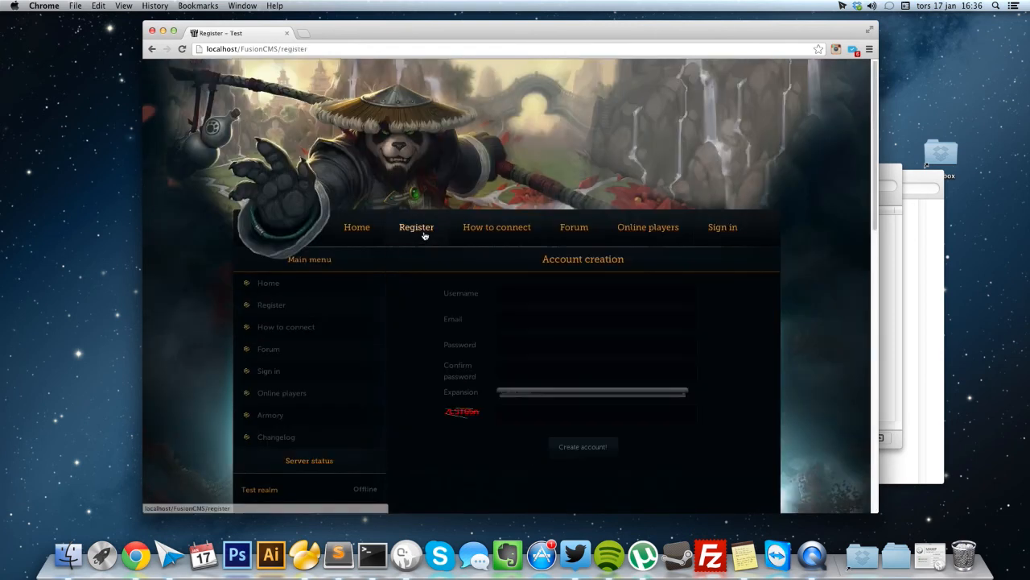
pyautogui.click(501, 232)
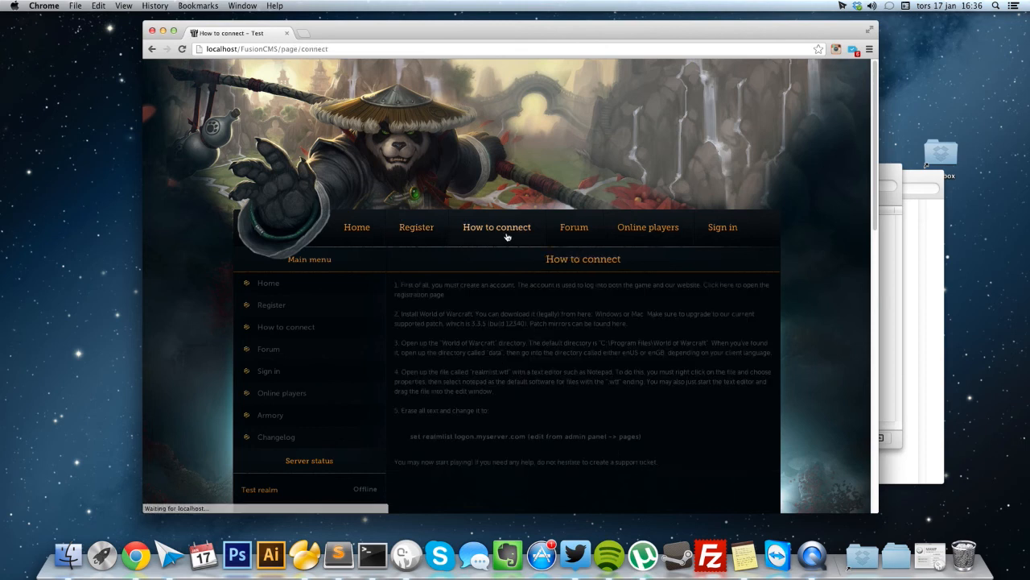
pyautogui.click(650, 235)
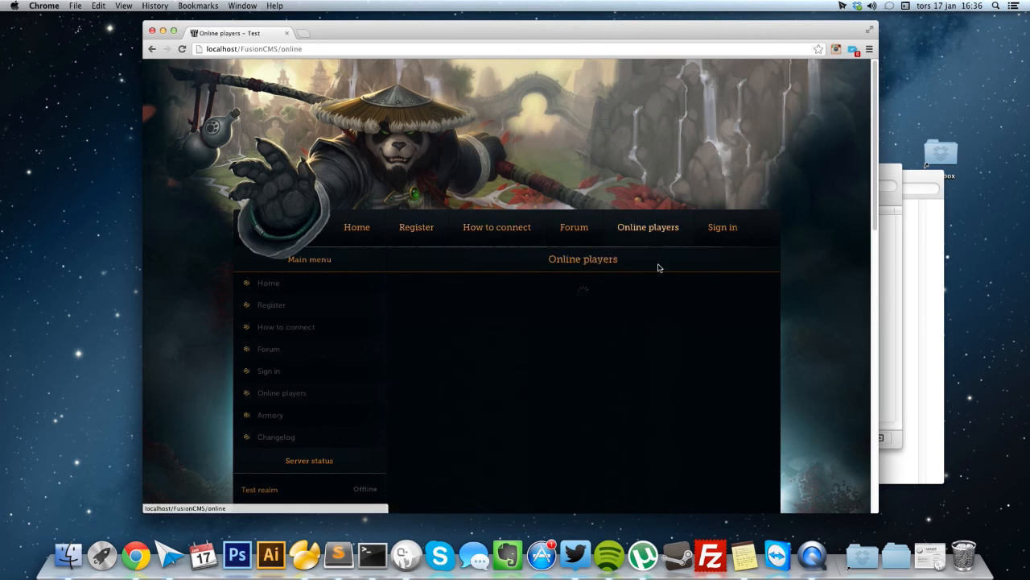
pyautogui.click(725, 228)
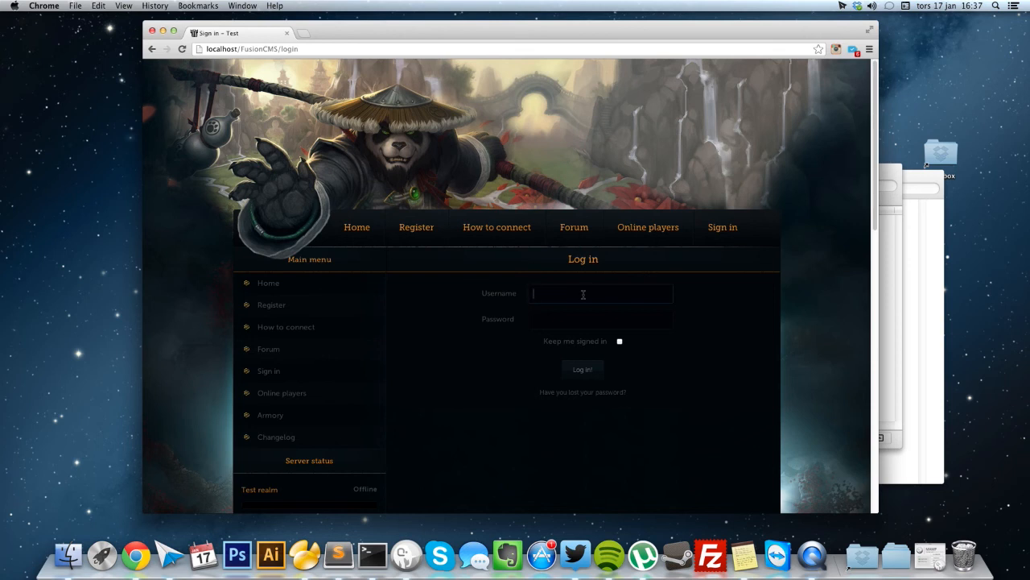
# Log in to the site with the account's username and password.
pyautogui.write('per')
pyautogui.press('Tab')
pyautogui.write('******')
pyautogui.click(583, 369)
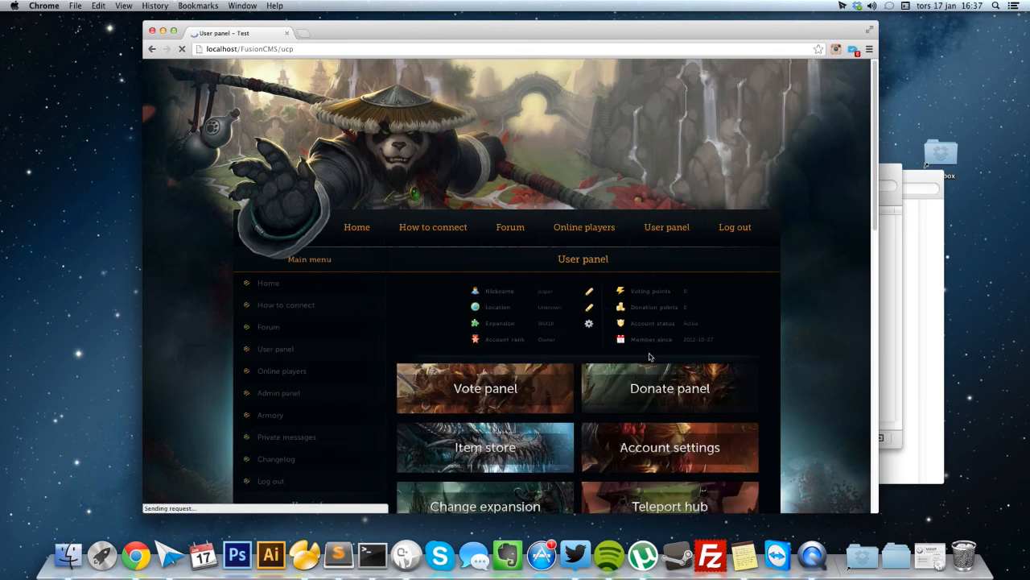
# Scroll the User panel, open the Admin panel, and focus its security code field.
pyautogui.scroll(-1, 739, 305)
pyautogui.scroll(-3, 739, 306)
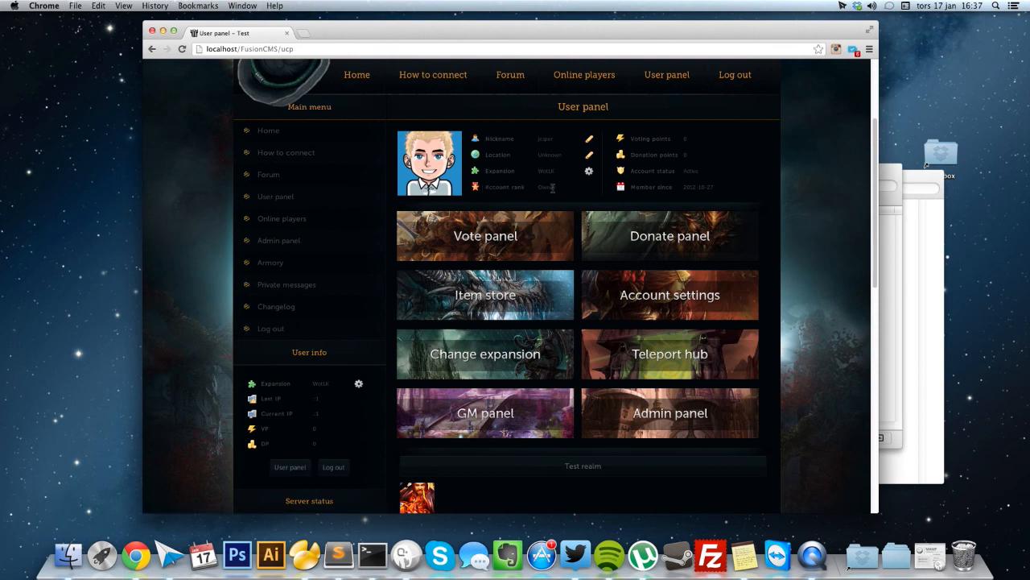
pyautogui.scroll(-2, 782, 396)
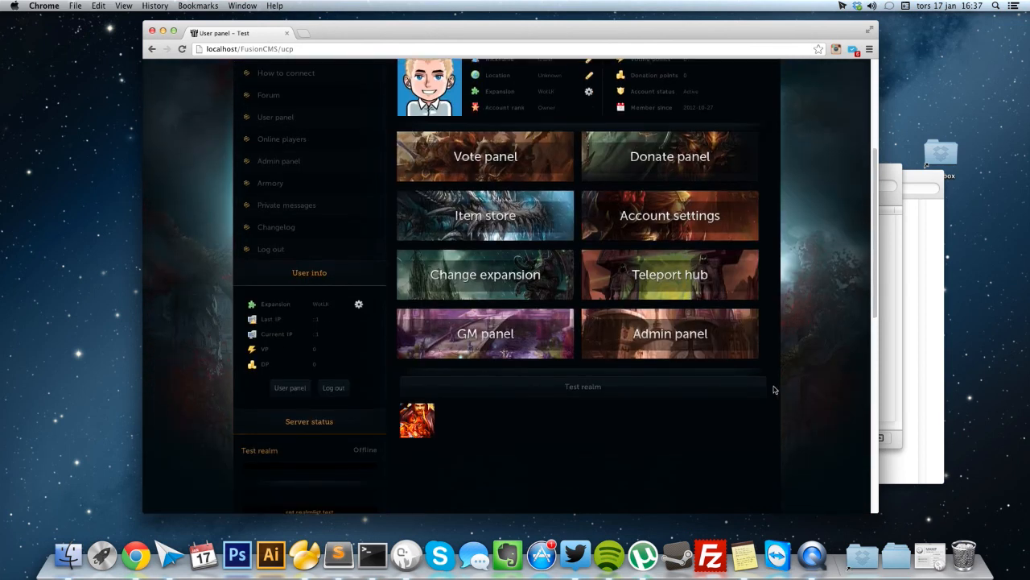
pyautogui.click(688, 346)
pyautogui.click(461, 305)
# Enter the admin security code and scroll through the installed modules list.
pyautogui.write('1234')
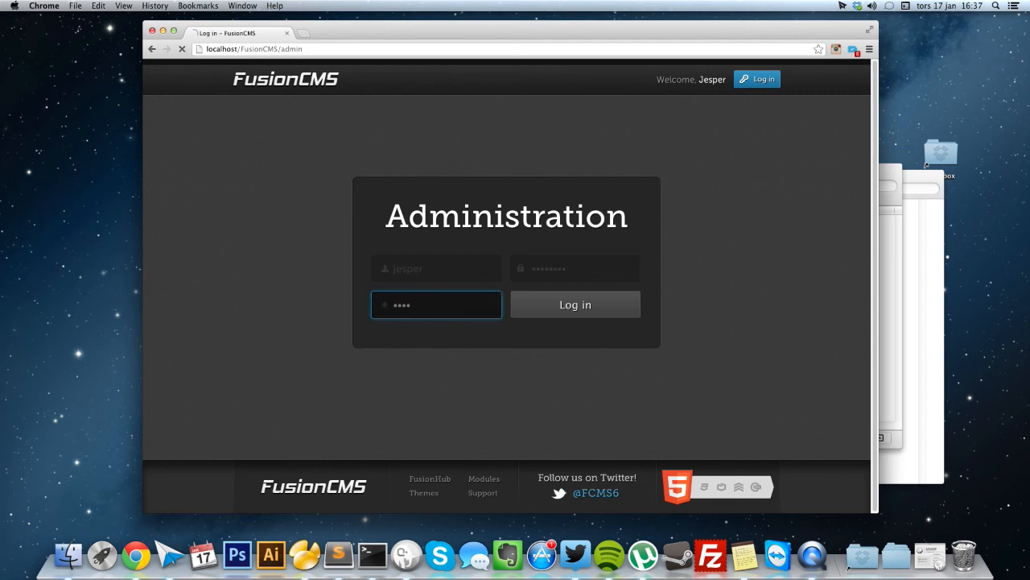
pyautogui.press('Return')
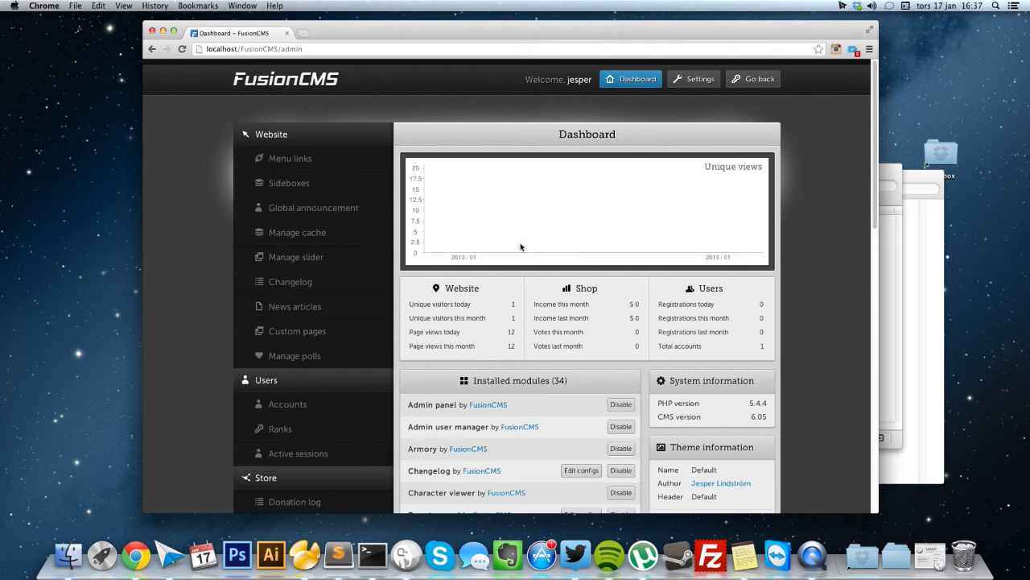
pyautogui.scroll(-10, 534, 247)
pyautogui.scroll(-8, 533, 250)
pyautogui.scroll(17, 534, 249)
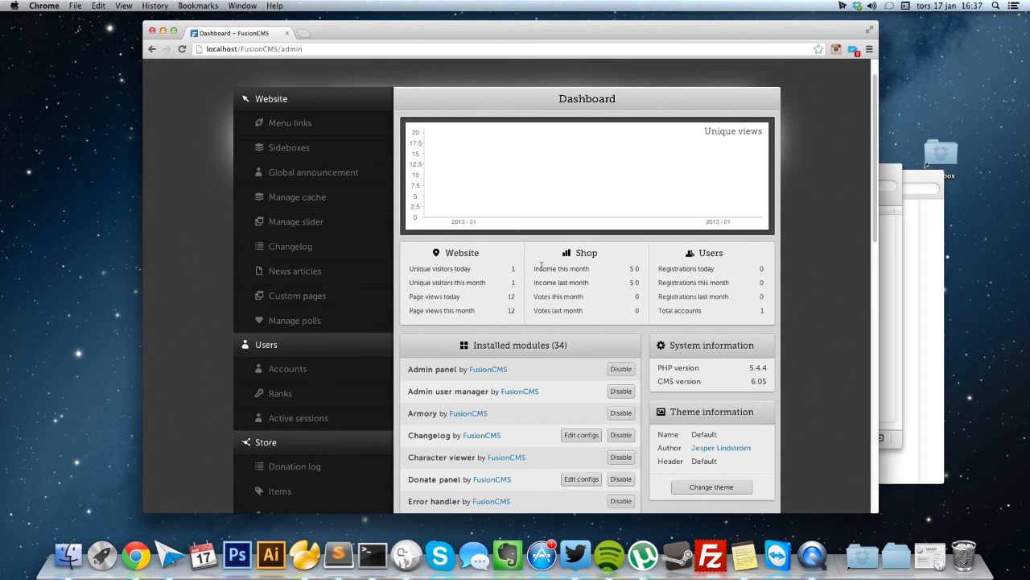
pyautogui.scroll(-3, 541, 267)
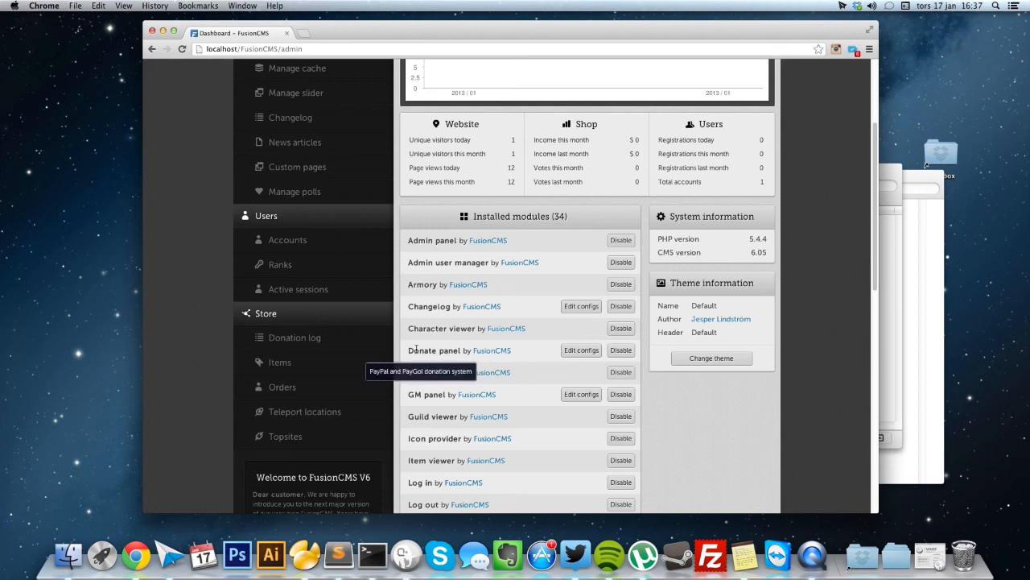
# View the Donate panel module's configs, then go back to the Dashboard.
pyautogui.click(582, 351)
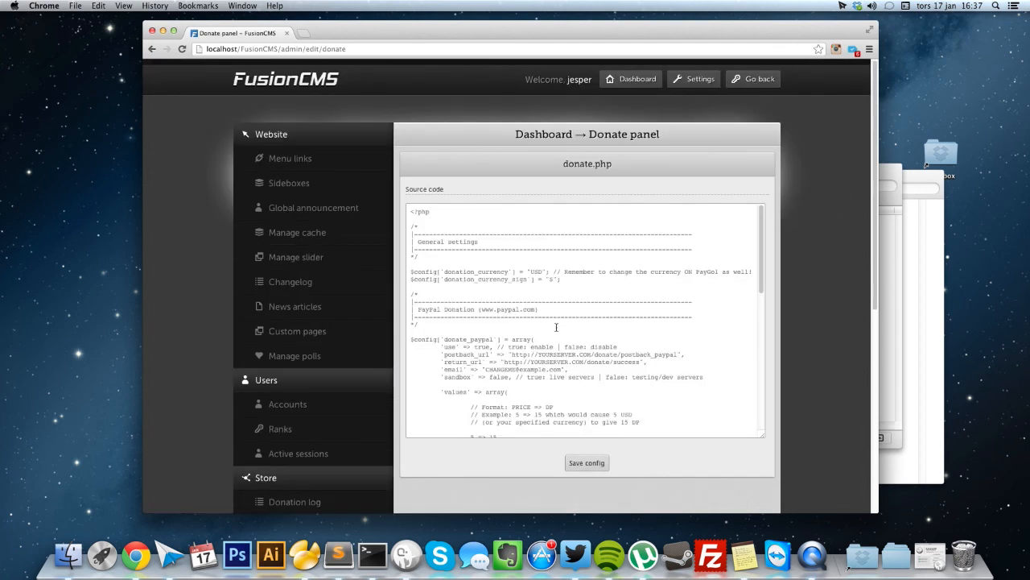
pyautogui.moveTo(761, 243)
pyautogui.mouseDown()
pyautogui.moveTo(738, 383)
pyautogui.moveTo(749, 242)
pyautogui.mouseUp()
pyautogui.click(536, 137)
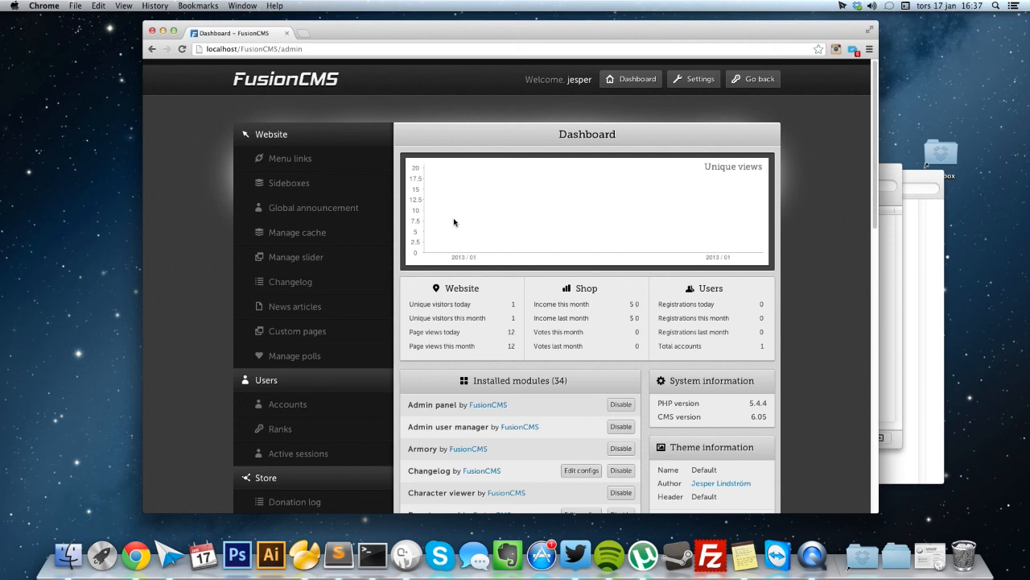
# Look at Sideboxes and the Create sidebox form's module types, keeping custom.
pyautogui.click(355, 184)
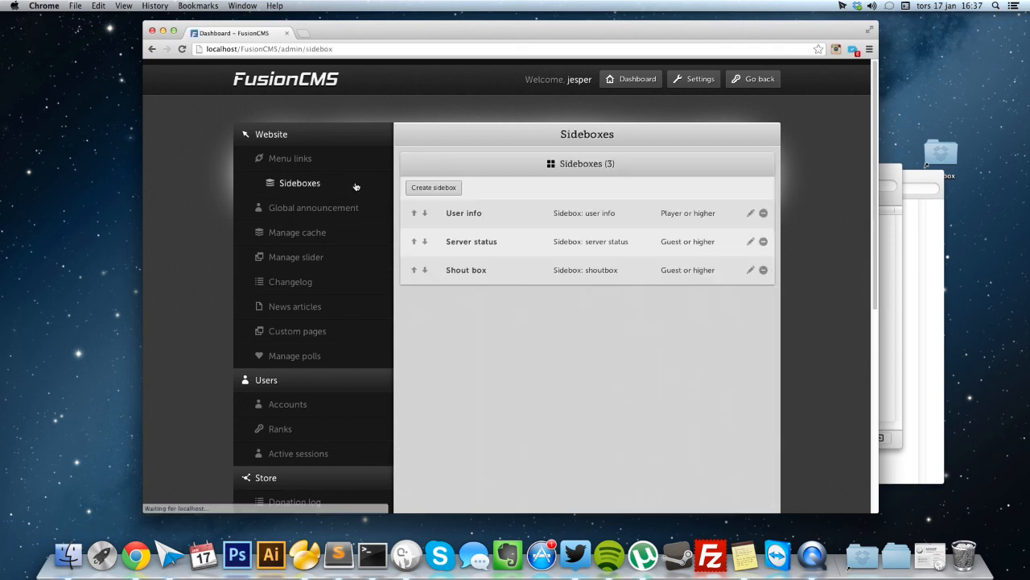
pyautogui.click(443, 188)
pyautogui.click(463, 251)
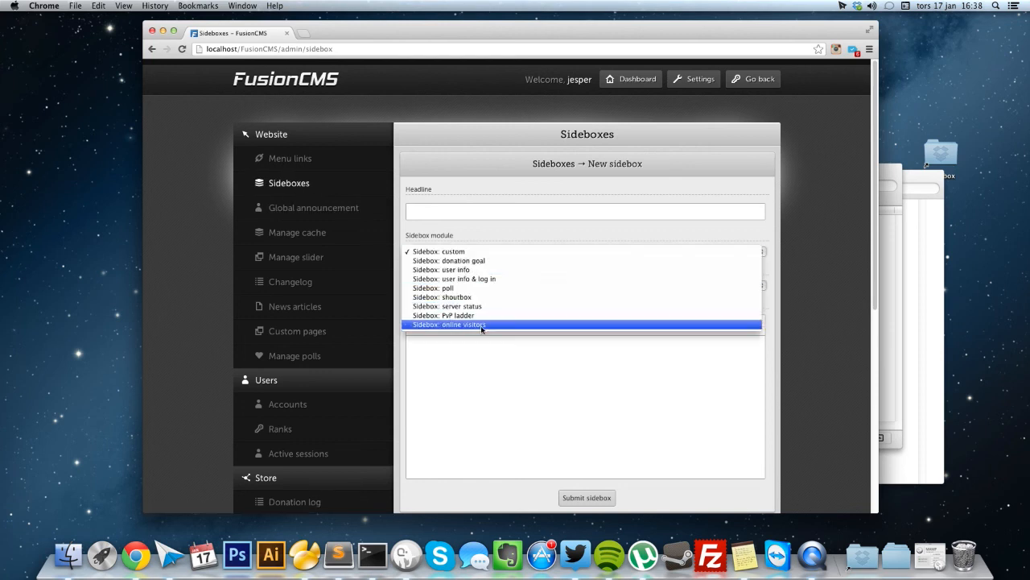
pyautogui.click(410, 212)
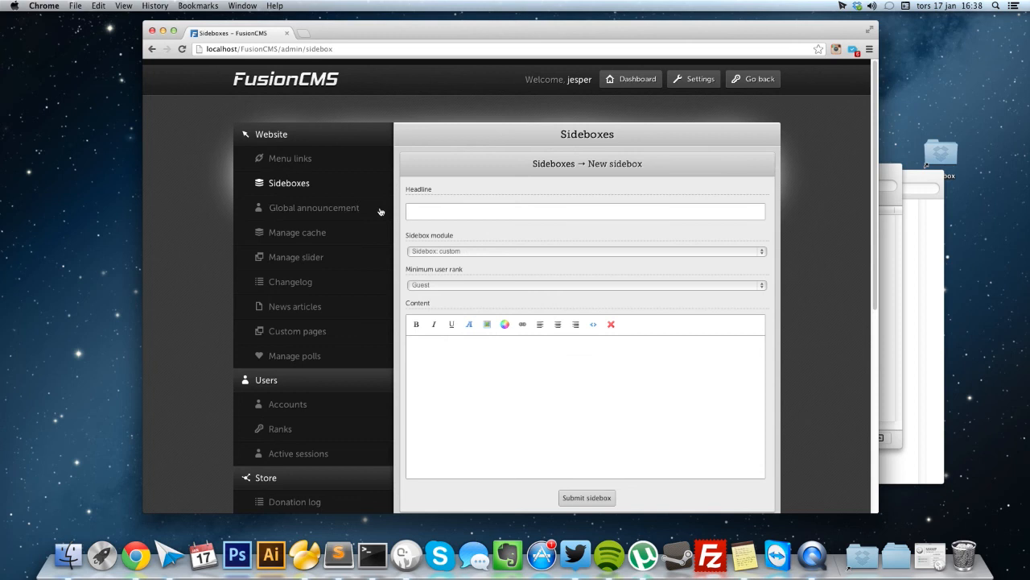
# View the Global announcement and Manage cache pages, then open the Ranks list.
pyautogui.click(381, 212)
pyautogui.scroll(-2, 540, 208)
pyautogui.scroll(-2, 540, 208)
pyautogui.scroll(4, 503, 211)
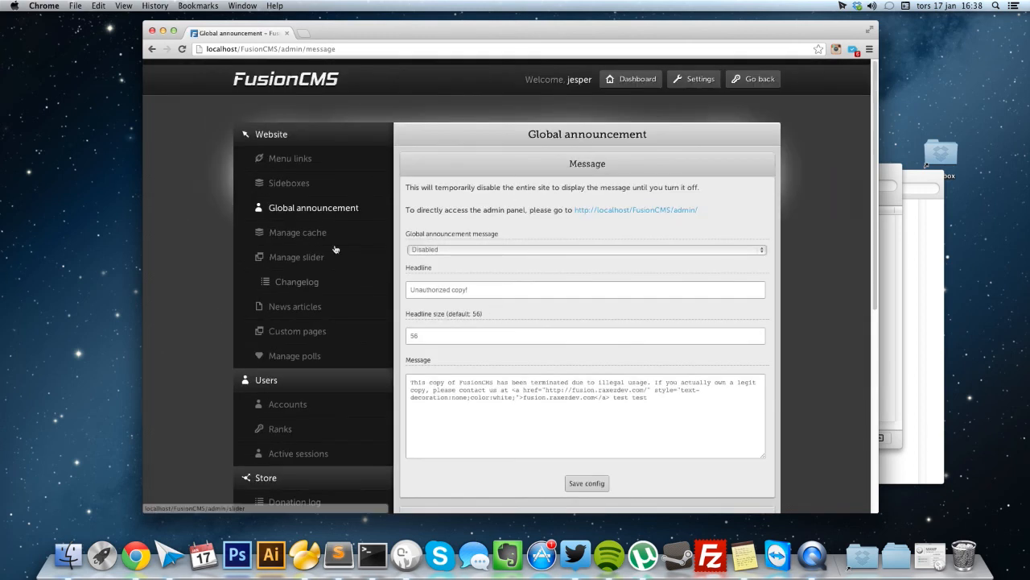
pyautogui.click(310, 232)
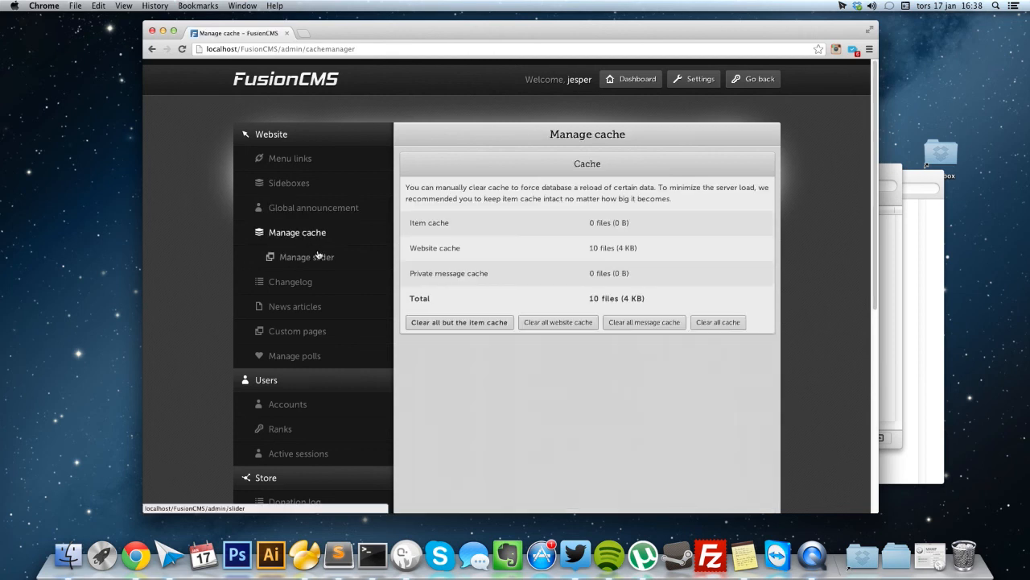
pyautogui.scroll(-2, 319, 296)
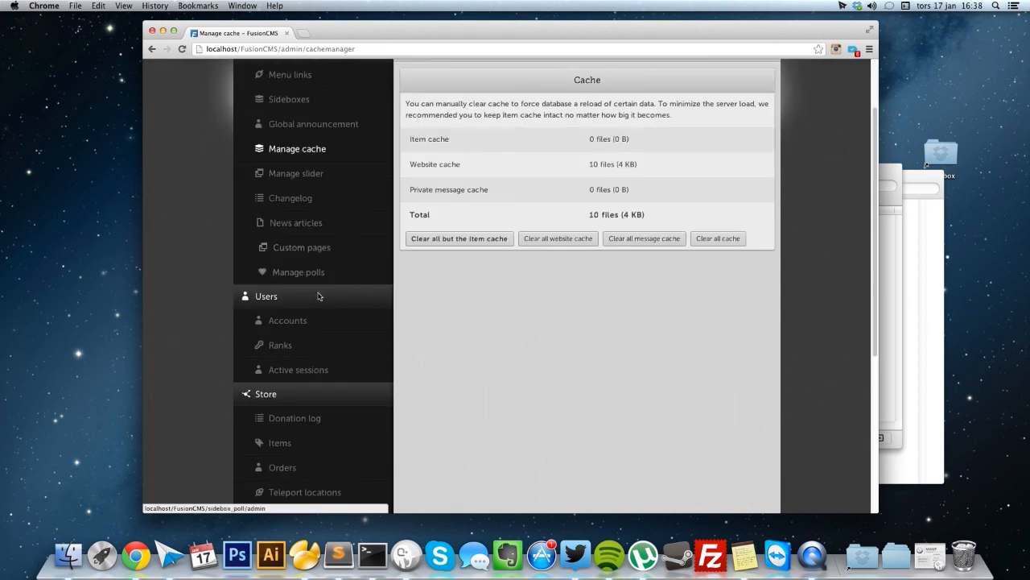
pyautogui.scroll(-1, 320, 295)
pyautogui.click(333, 298)
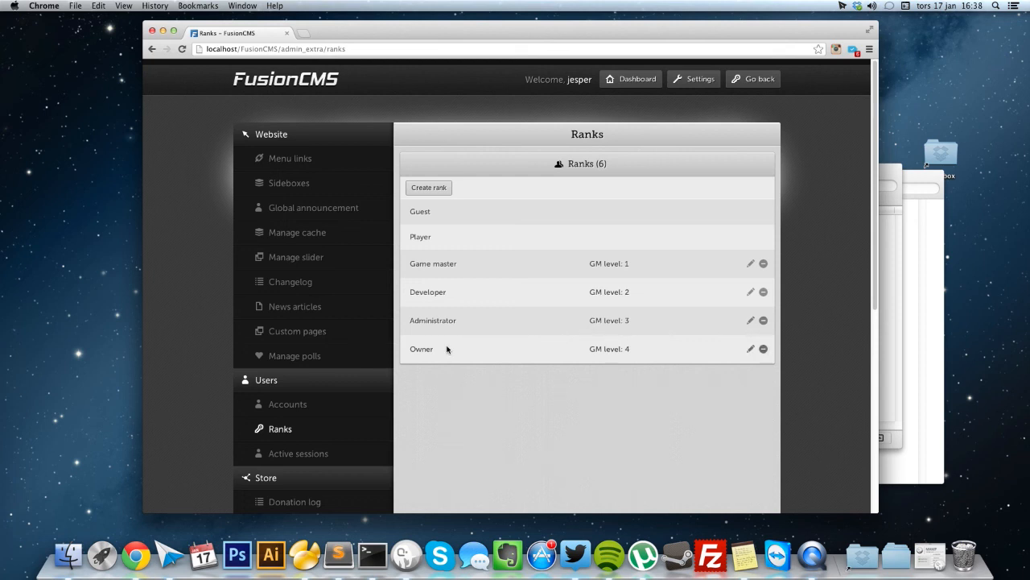
# Open Active sessions from the Users sidebar and scroll its visitor list down to the footer.
pyautogui.scroll(-2, 439, 350)
pyautogui.scroll(-2, 427, 348)
pyautogui.click(367, 334)
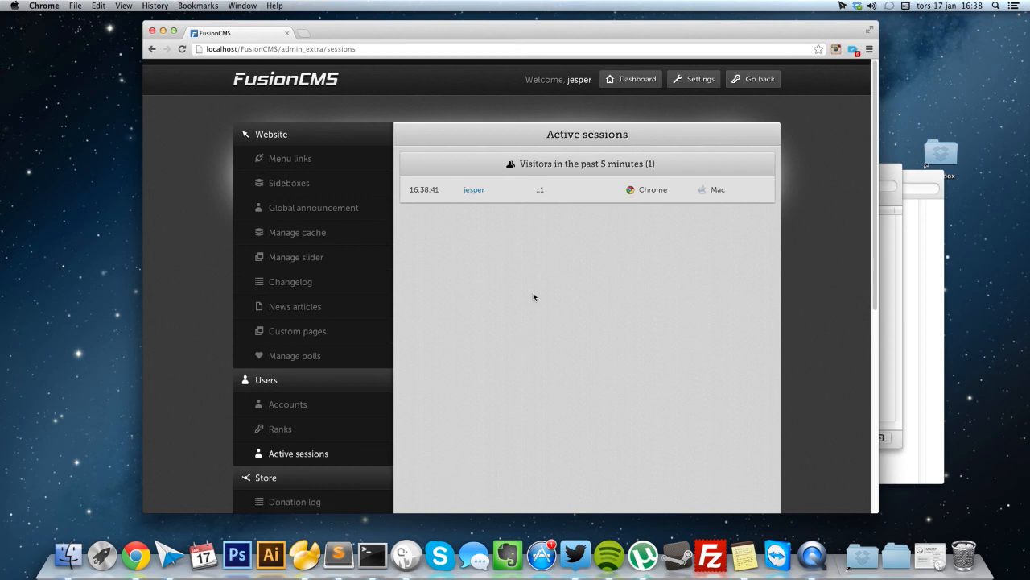
pyautogui.scroll(-1, 398, 238)
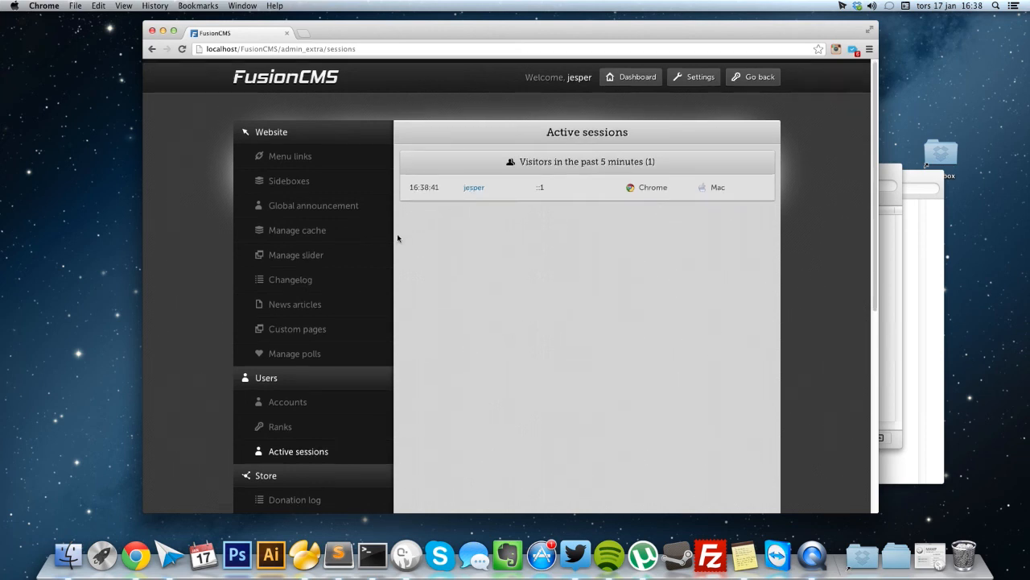
pyautogui.scroll(-3, 394, 240)
pyautogui.scroll(2, 434, 217)
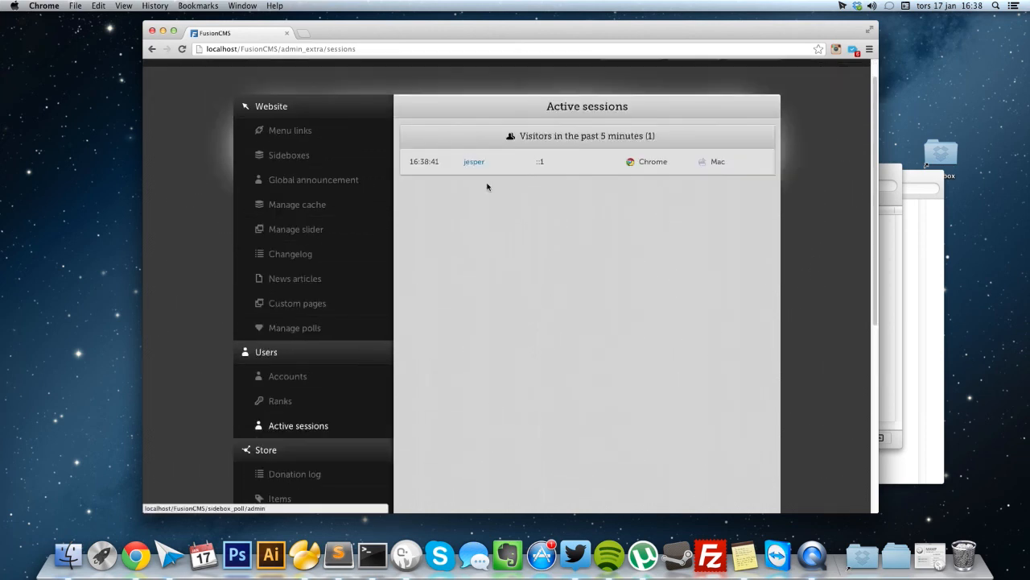
pyautogui.click(535, 161)
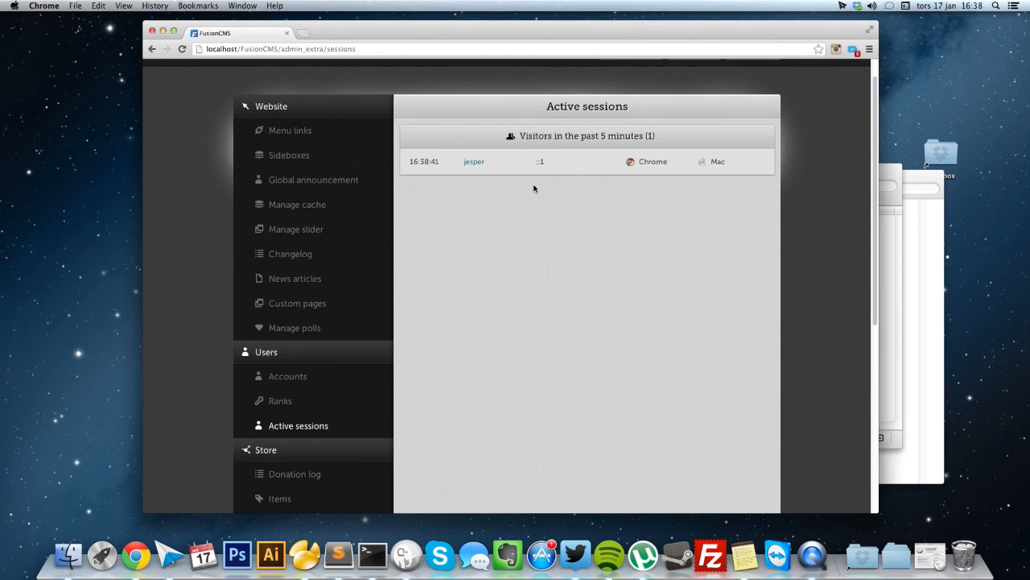
pyautogui.scroll(-5, 520, 193)
pyautogui.scroll(-1, 508, 210)
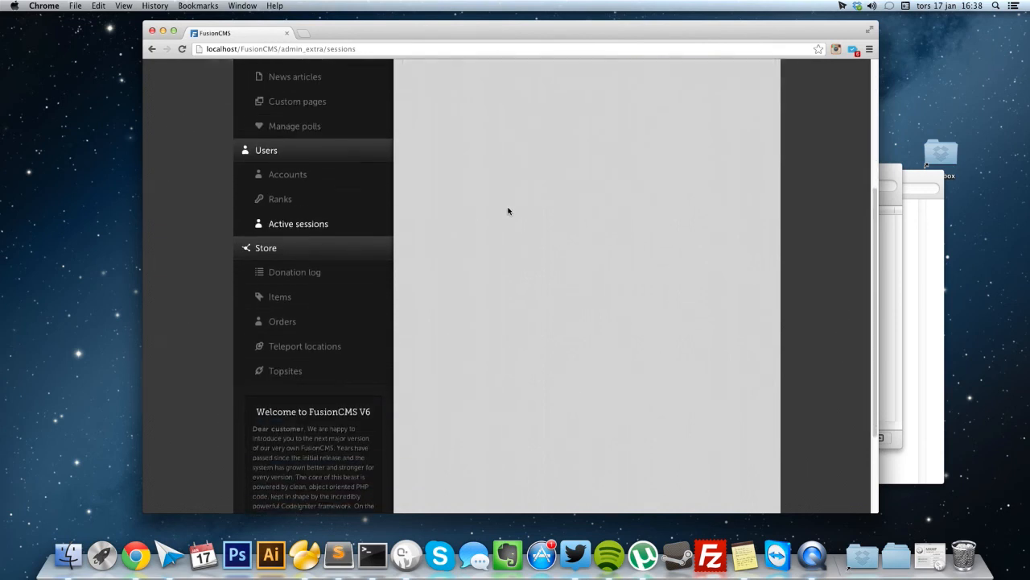
pyautogui.scroll(-5, 357, 271)
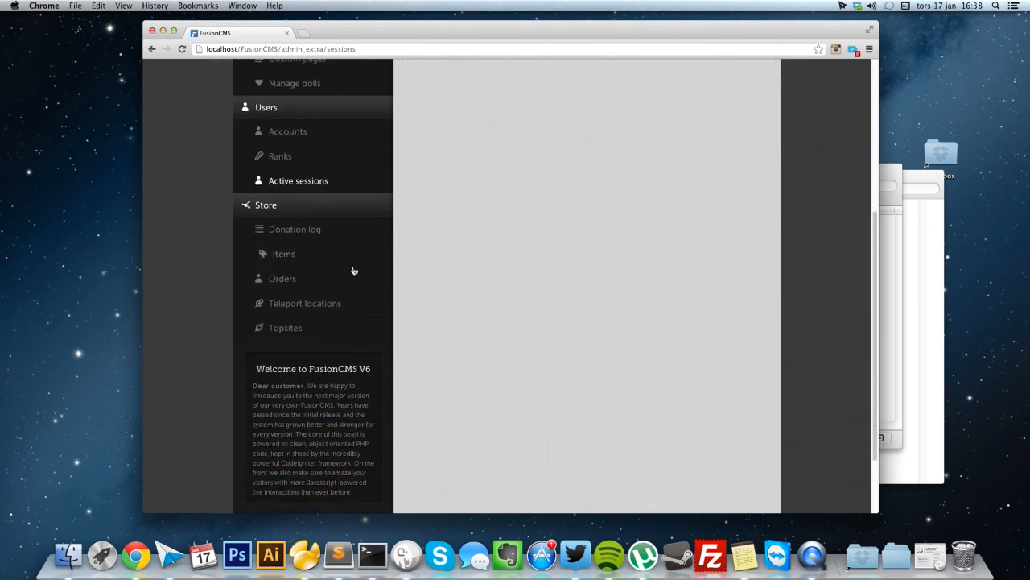